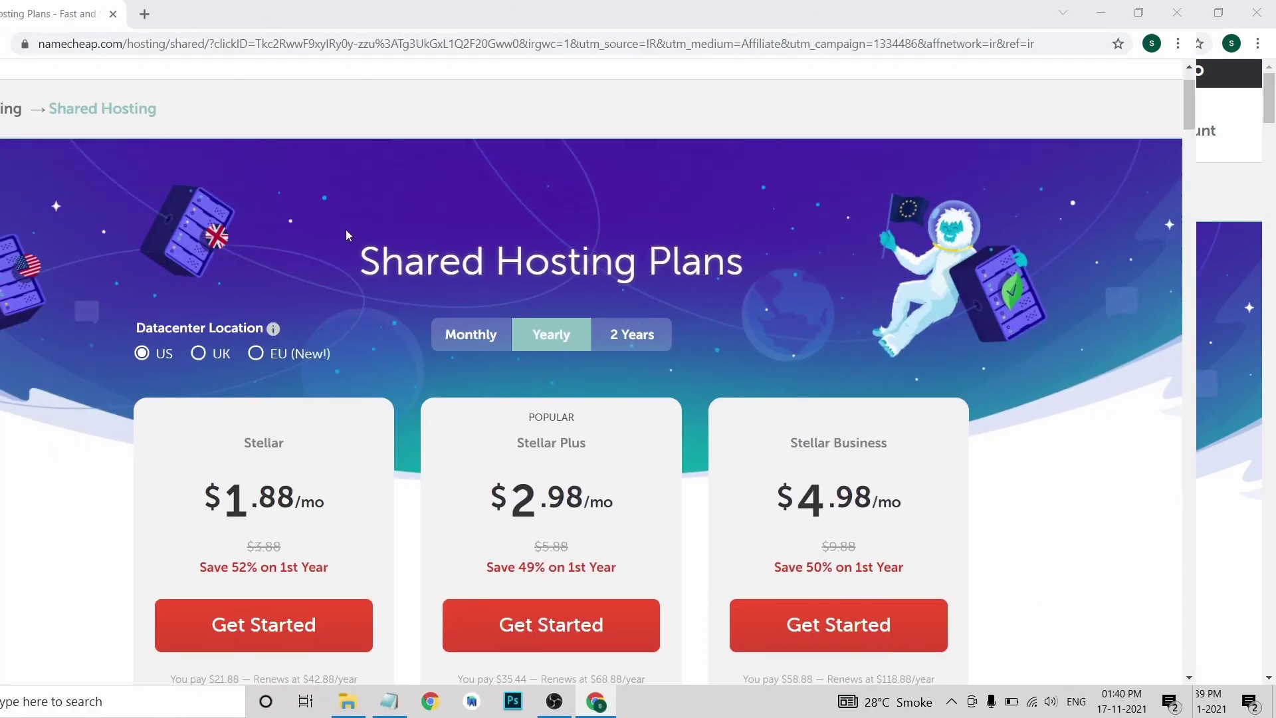
Compare the prices and features of the Stellar, Stellar Plus and Stellar Business shared hosting plans
{"action": "scroll", "coordinate": [441, 229], "scroll_direction": "down", "scroll_amount": 2}
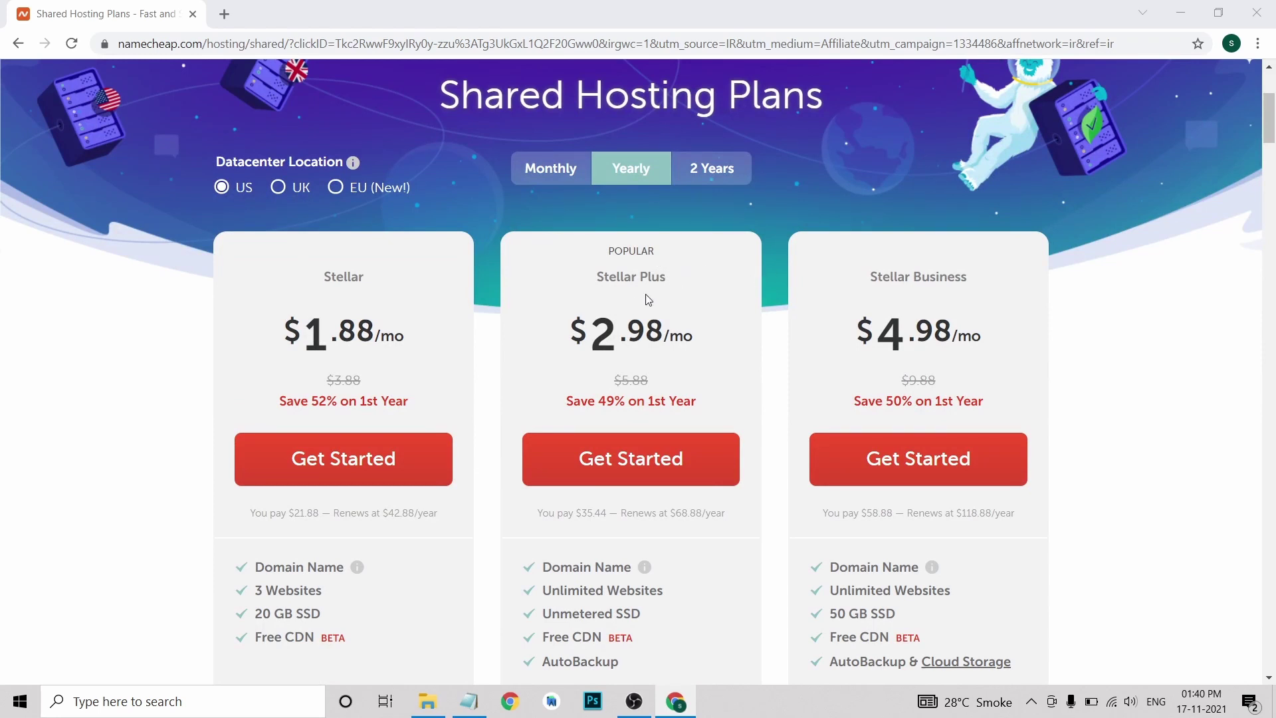
{"action": "scroll", "coordinate": [696, 317], "scroll_direction": "up", "scroll_amount": 1}
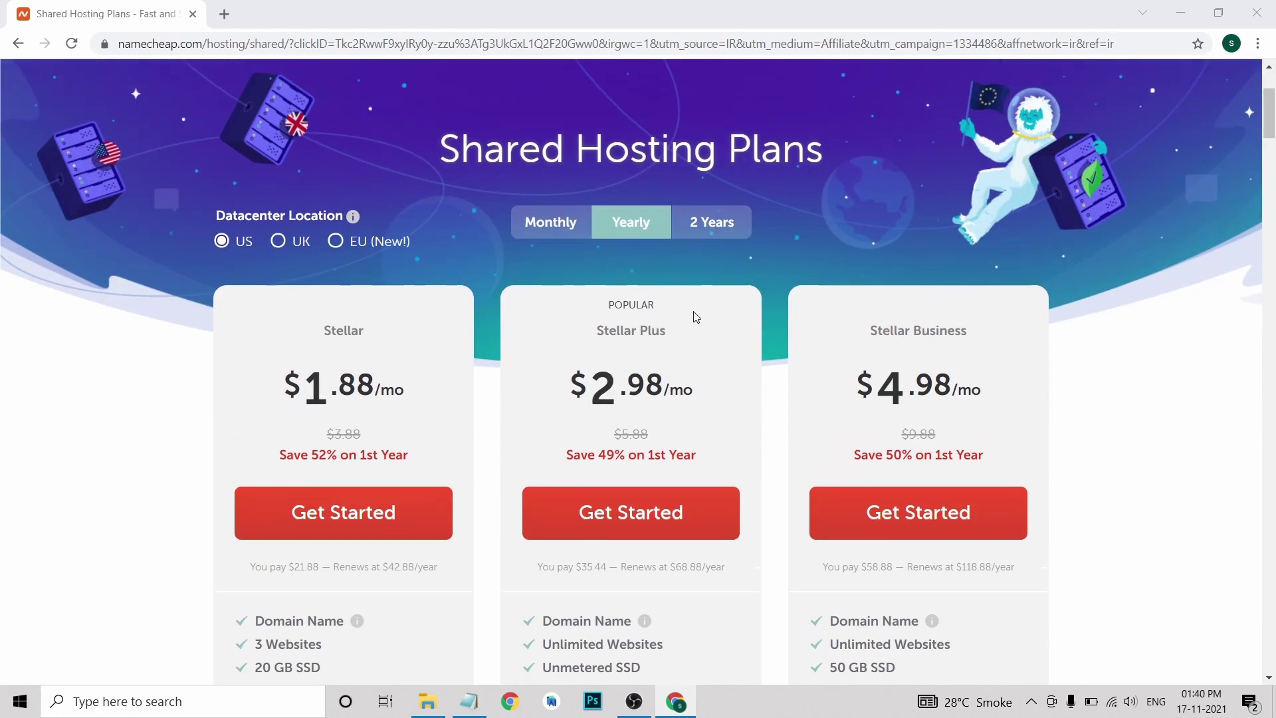
{"action": "scroll", "coordinate": [569, 296], "scroll_direction": "down", "scroll_amount": 1}
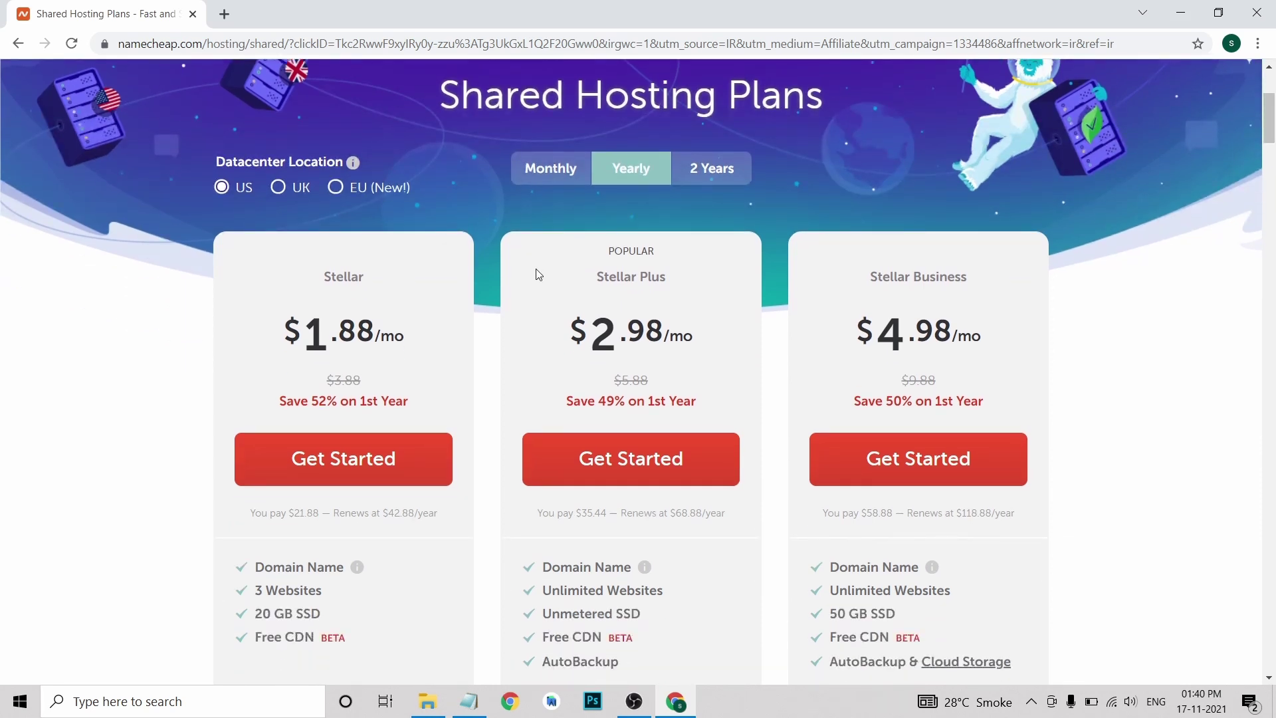
{"action": "scroll", "coordinate": [538, 274], "scroll_direction": "down", "scroll_amount": 1}
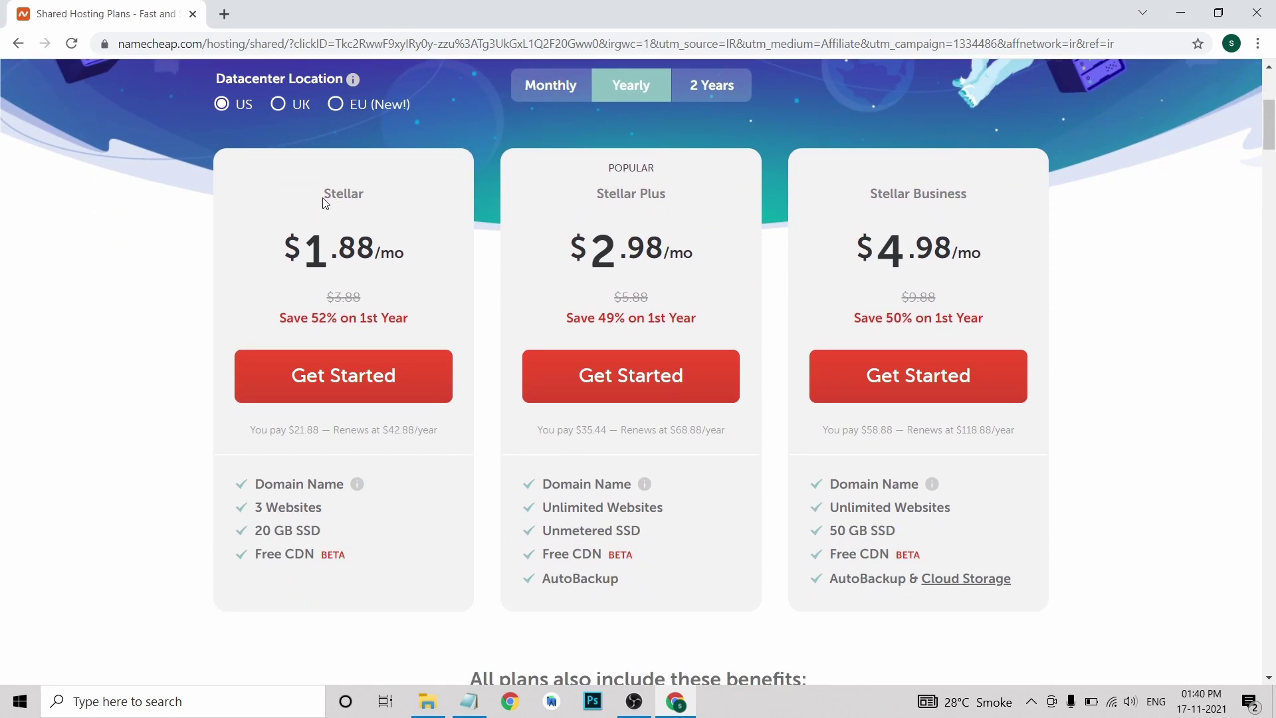
{"action": "left_click_drag", "start_coordinate": [325, 199], "coordinate": [372, 205]}
{"action": "left_click", "coordinate": [397, 214]}
{"action": "left_click_drag", "start_coordinate": [596, 192], "coordinate": [667, 195]}
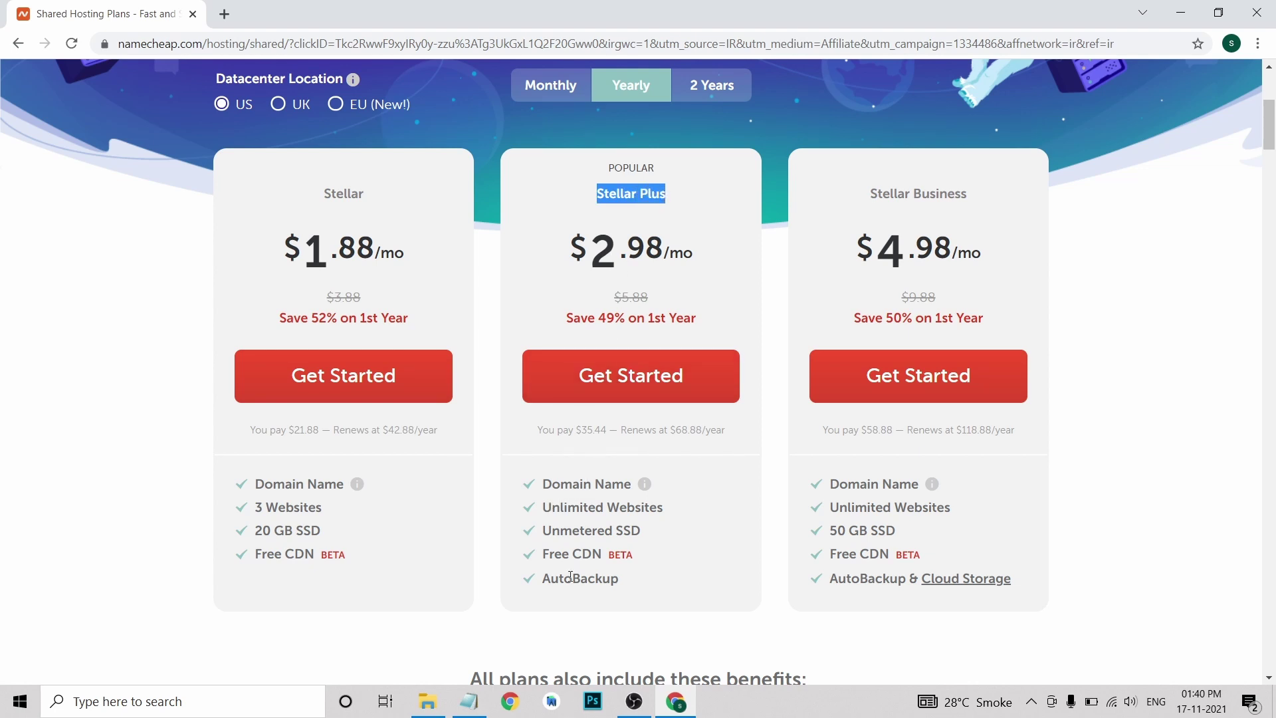
{"action": "left_click", "coordinate": [594, 508]}
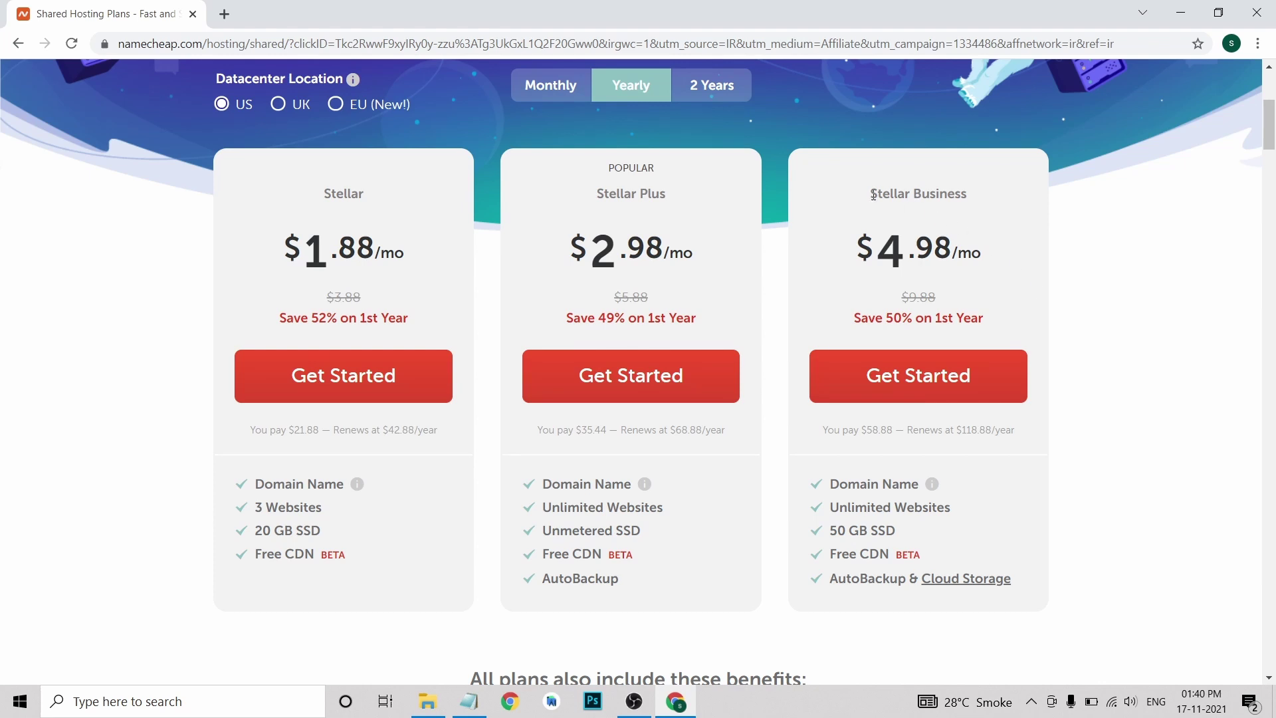
{"action": "left_click_drag", "start_coordinate": [873, 195], "coordinate": [985, 217]}
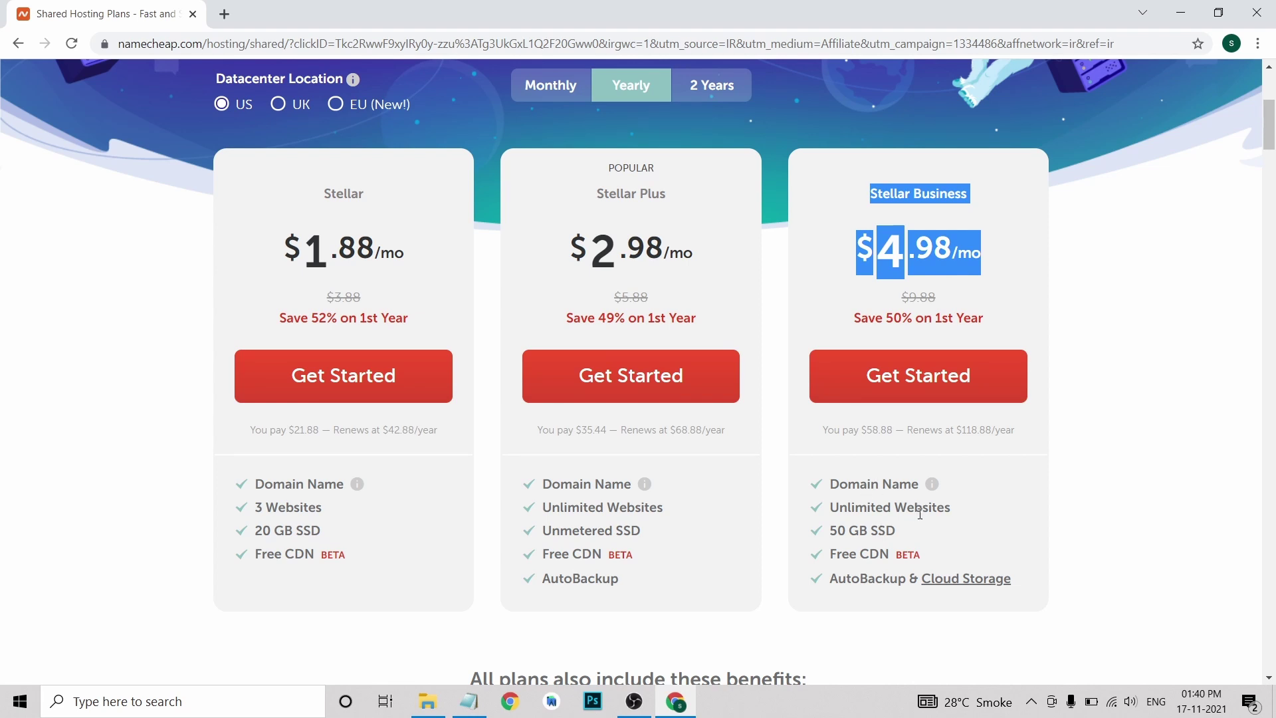
{"action": "left_click", "coordinate": [822, 189]}
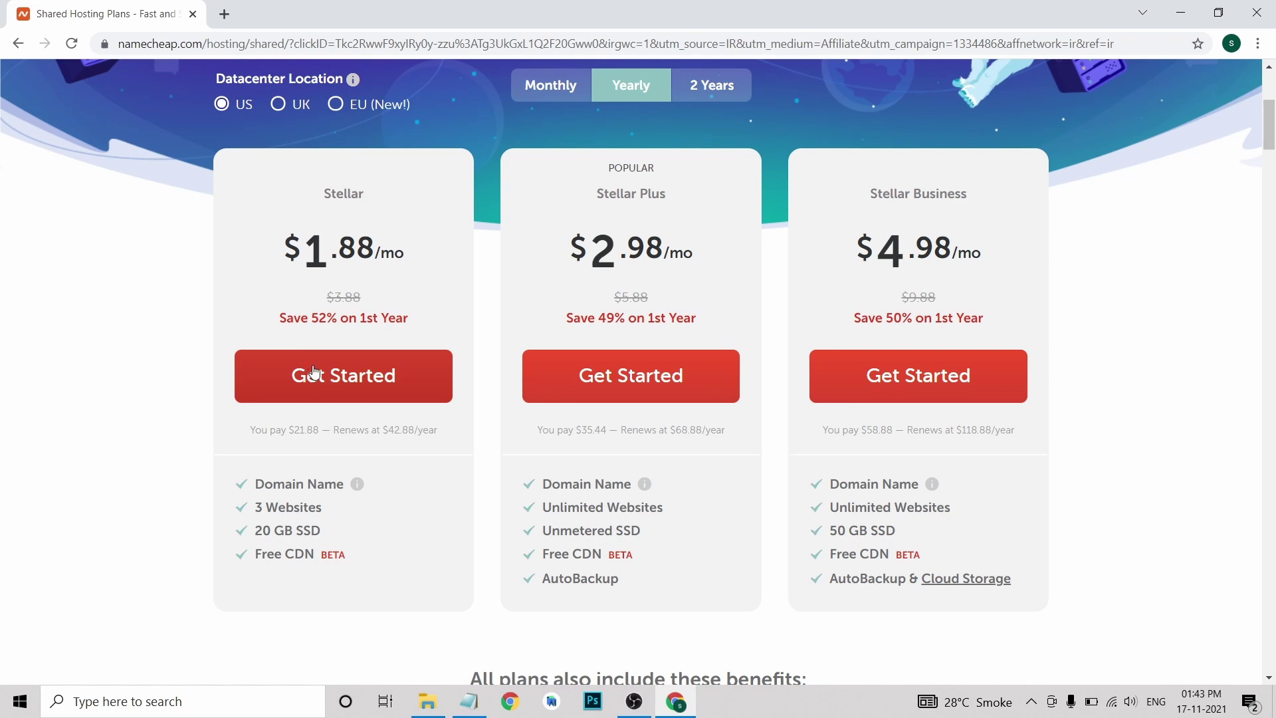
Start ordering the yearly Stellar plan and review the options for connecting a domain name
{"action": "left_click", "coordinate": [315, 374]}
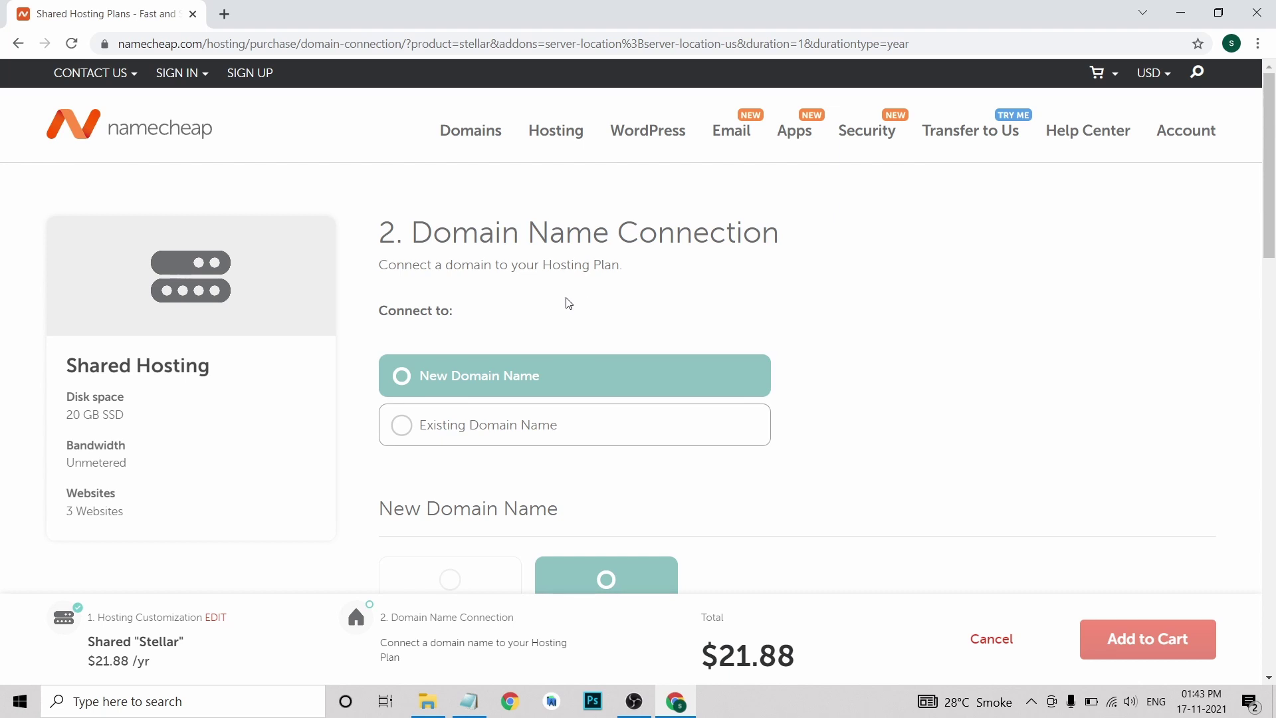
{"action": "scroll", "coordinate": [569, 303], "scroll_direction": "down", "scroll_amount": 1}
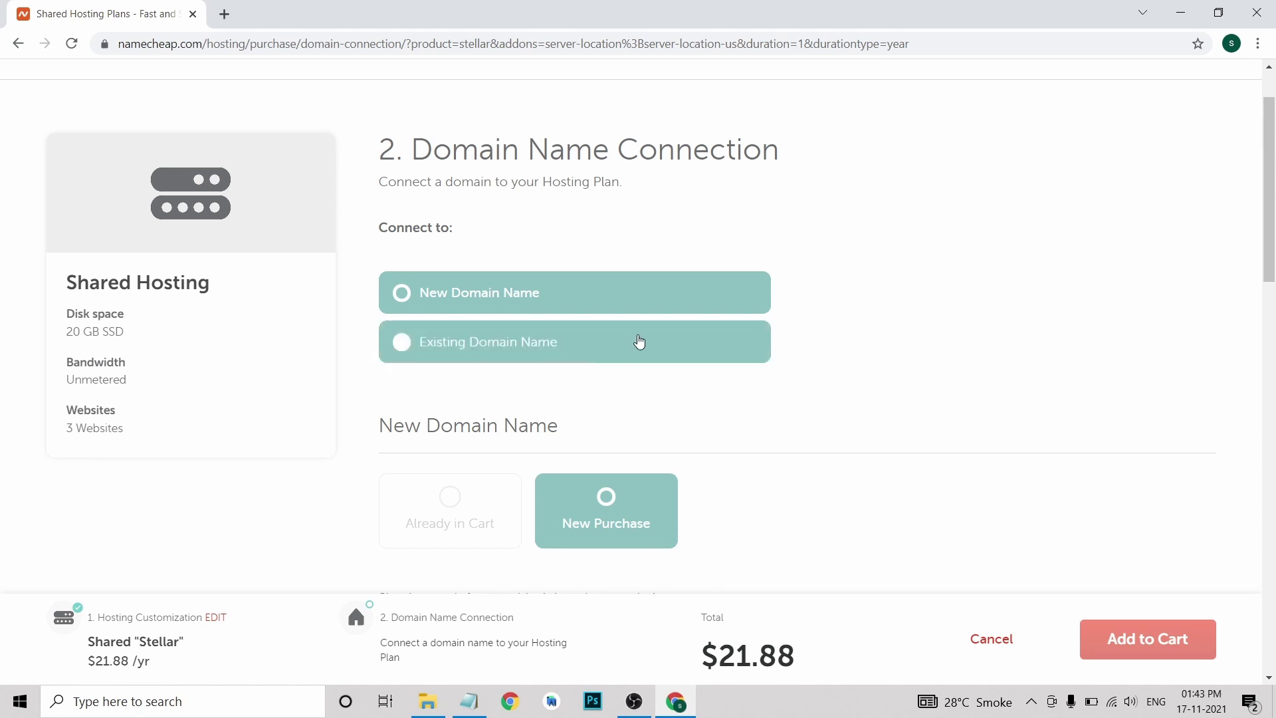
{"action": "scroll", "coordinate": [635, 329], "scroll_direction": "up", "scroll_amount": 2}
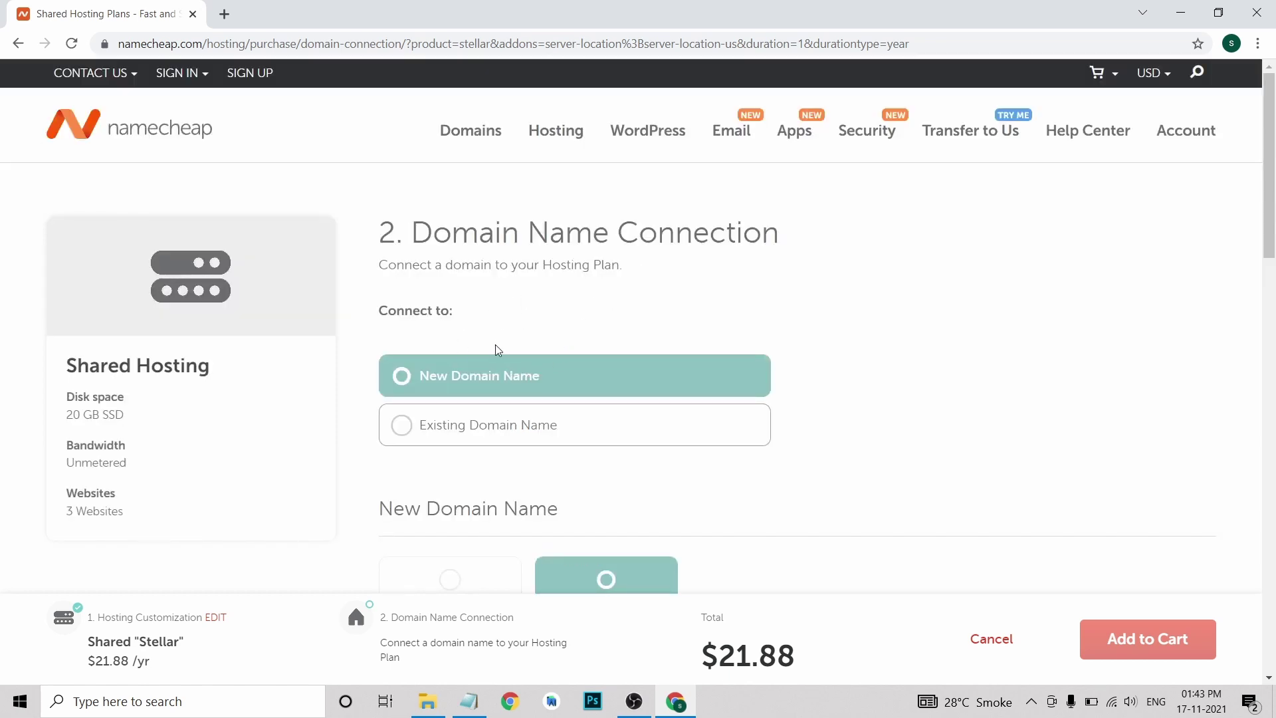
Search for the new domain name soomee.com to purchase with the hosting plan
{"action": "scroll", "coordinate": [510, 377], "scroll_direction": "down", "scroll_amount": 6}
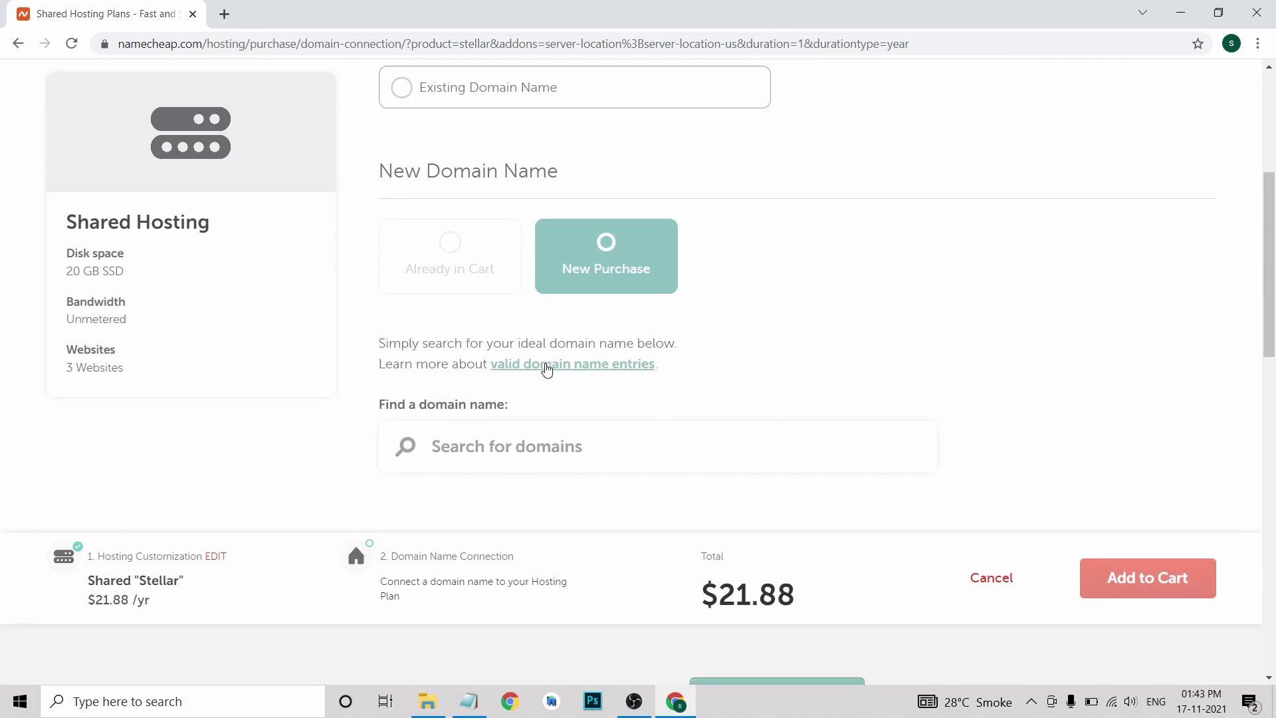
{"action": "scroll", "coordinate": [492, 367], "scroll_direction": "up", "scroll_amount": 1}
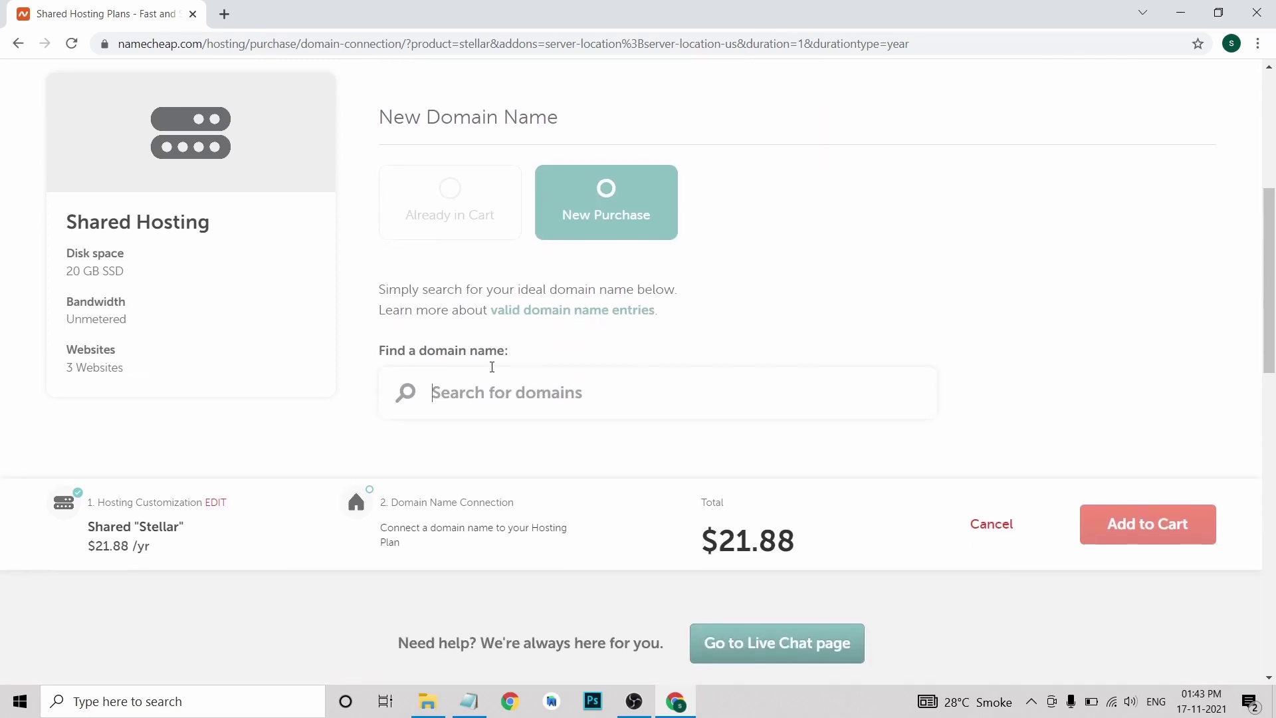
{"action": "left_click", "coordinate": [468, 396]}
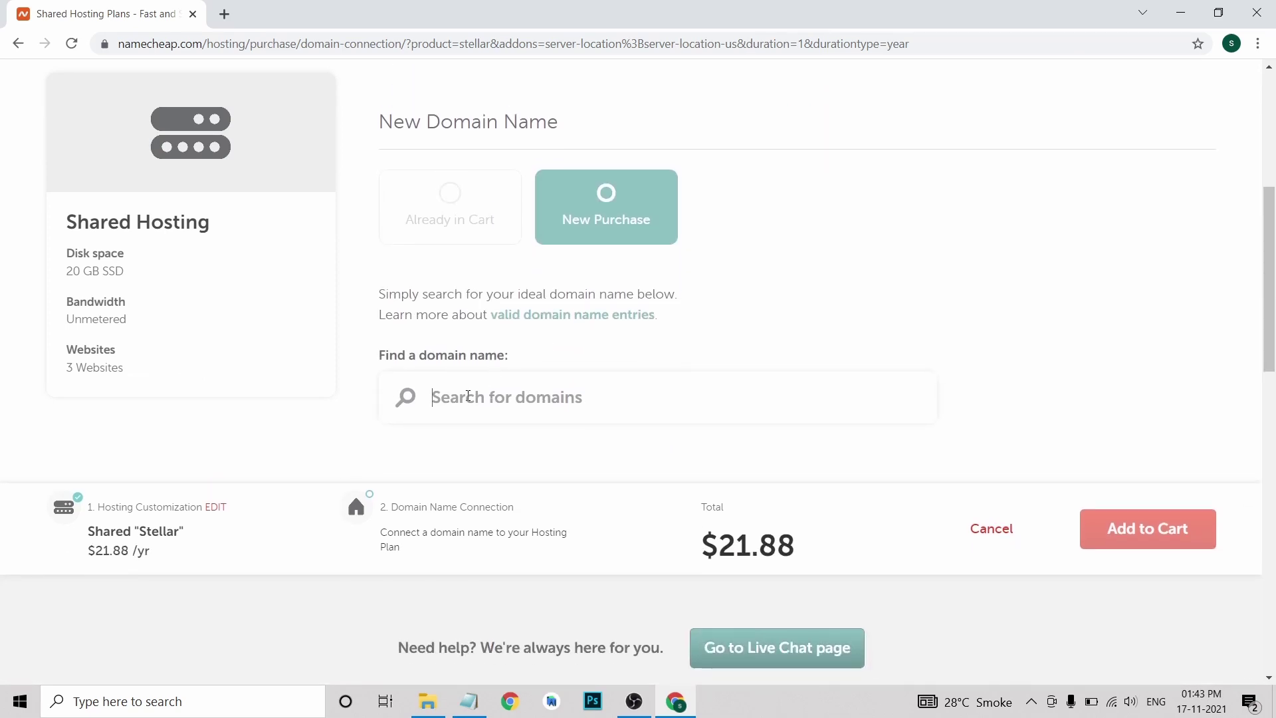
{"action": "type", "text": "soo"}
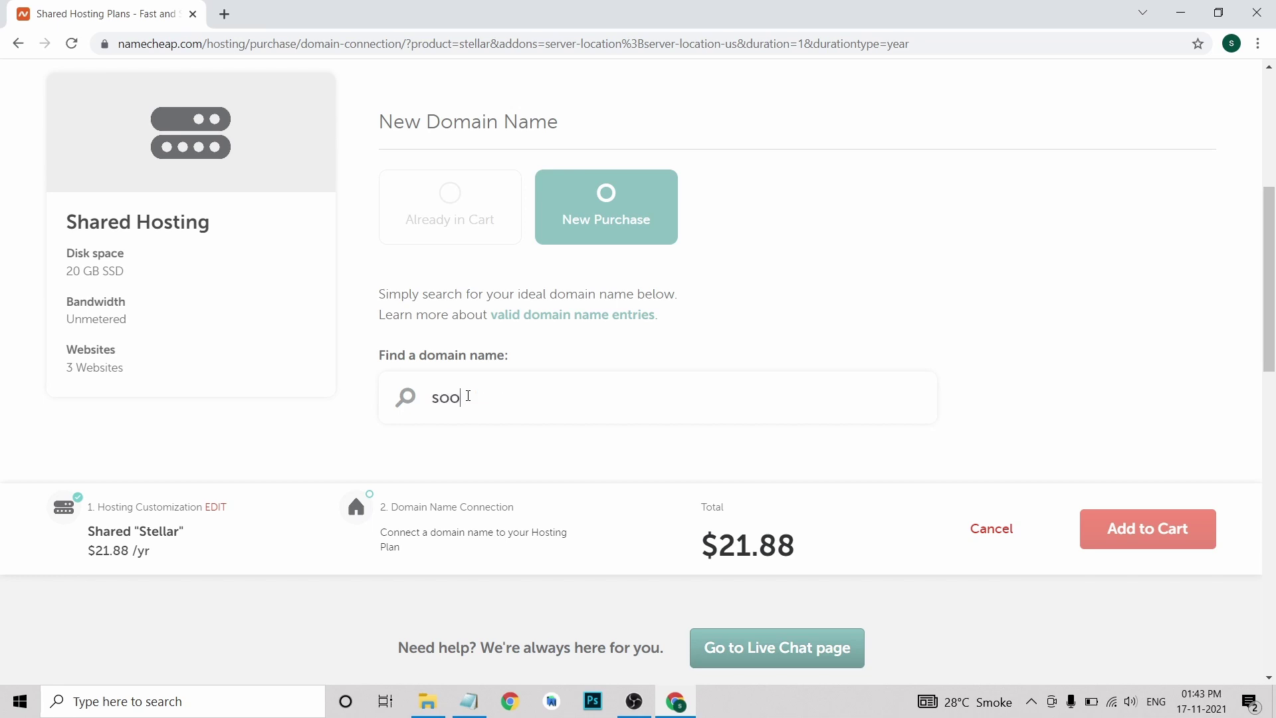
{"action": "type", "text": "mee.com"}
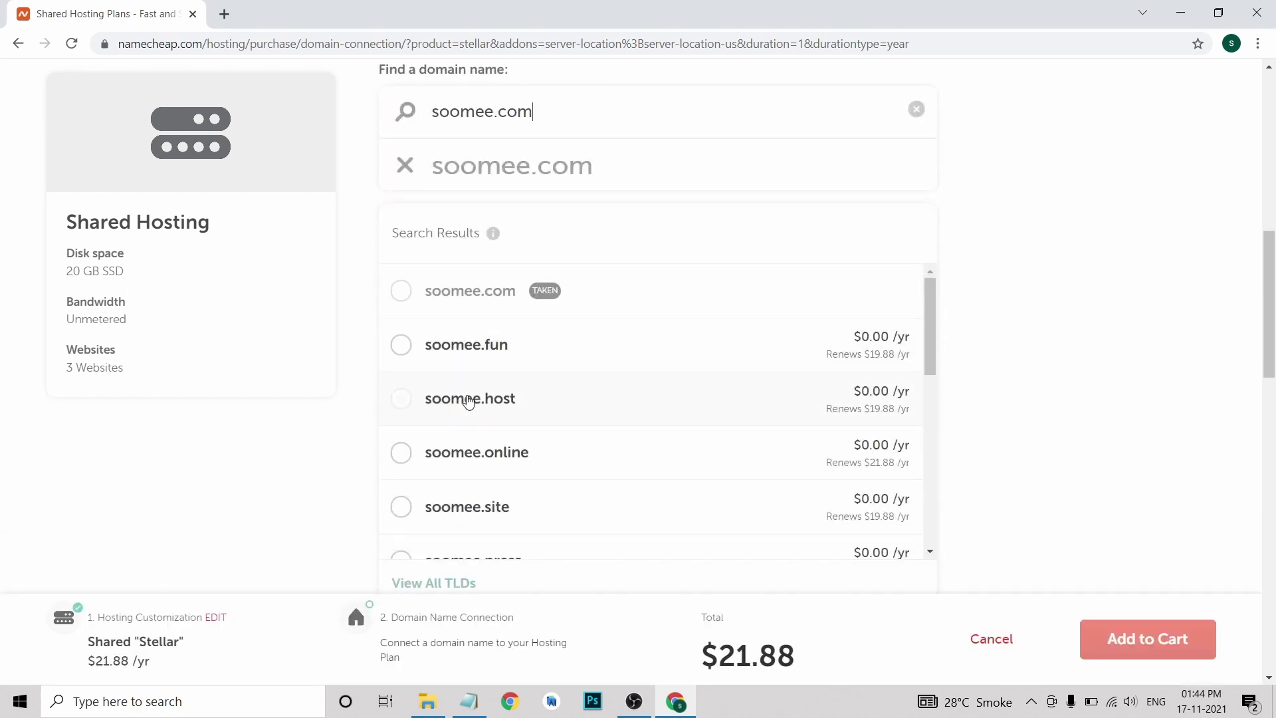
Refine the domain search to soomeeapp.com and finally to soomeedatingapp.com
{"action": "scroll", "coordinate": [520, 206], "scroll_direction": "up", "scroll_amount": 1}
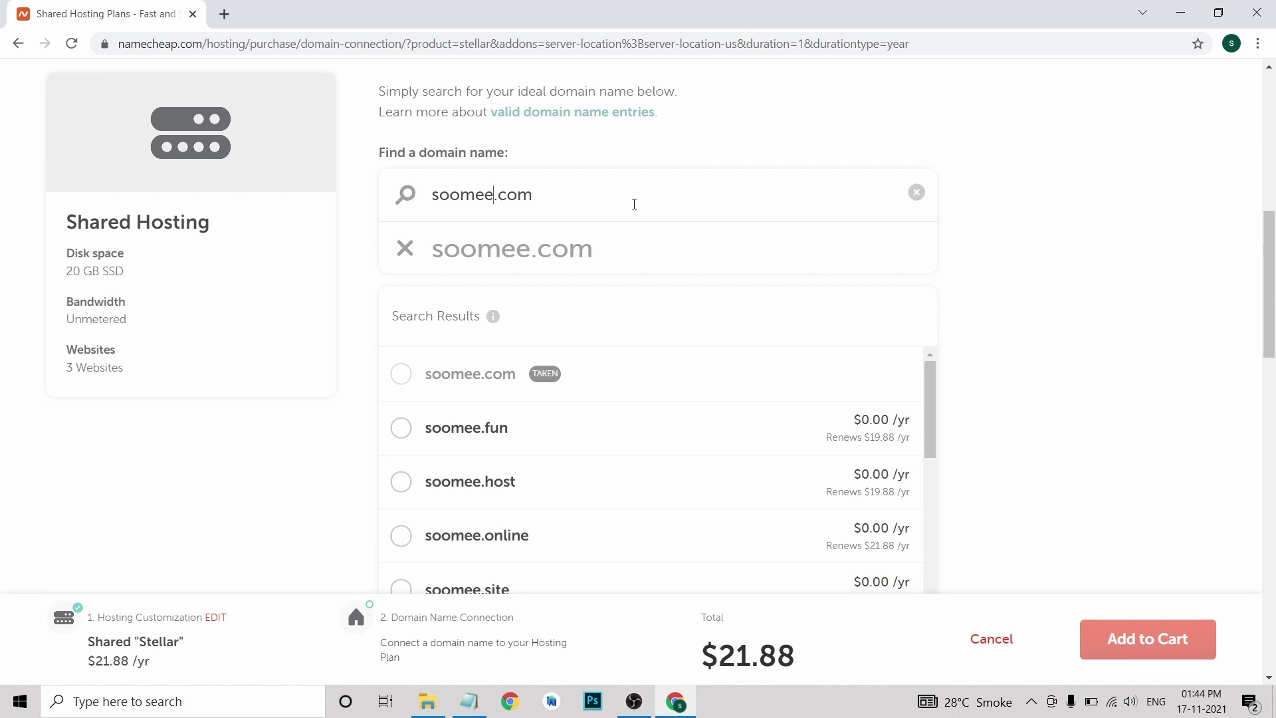
{"action": "type", "text": "app"}
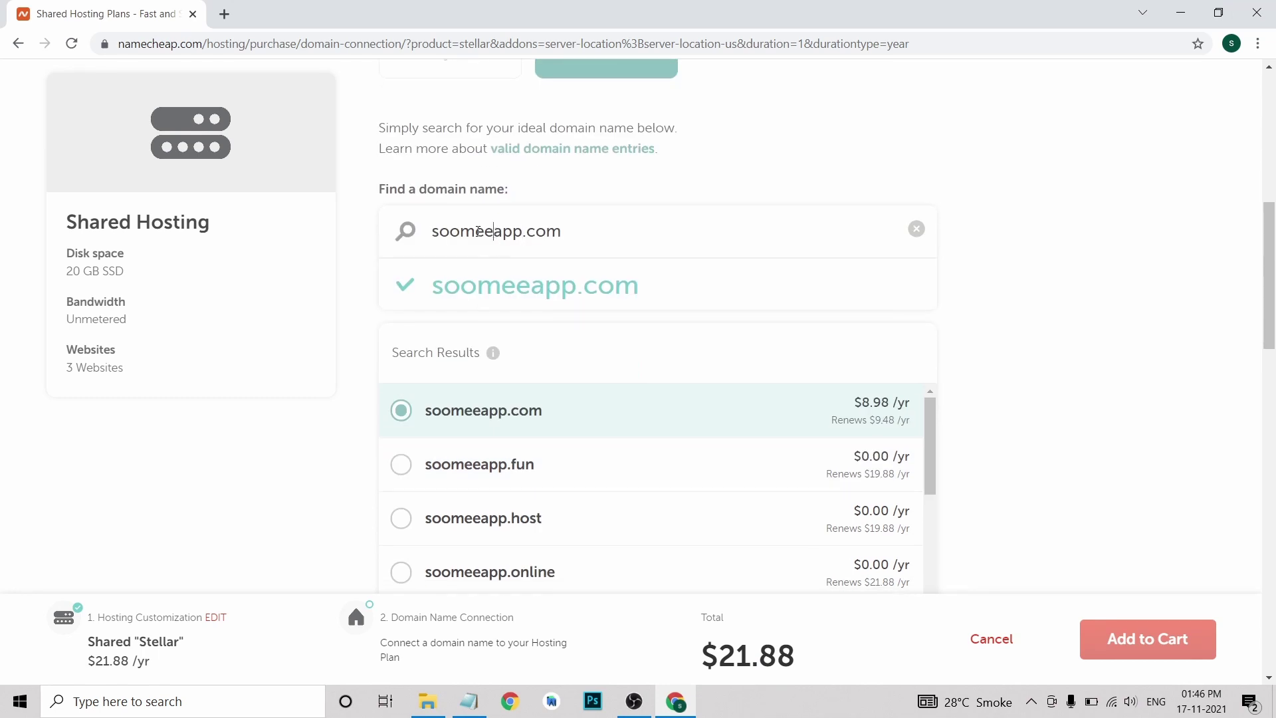
{"action": "left_click", "coordinate": [494, 231]}
{"action": "type", "text": "dating"}
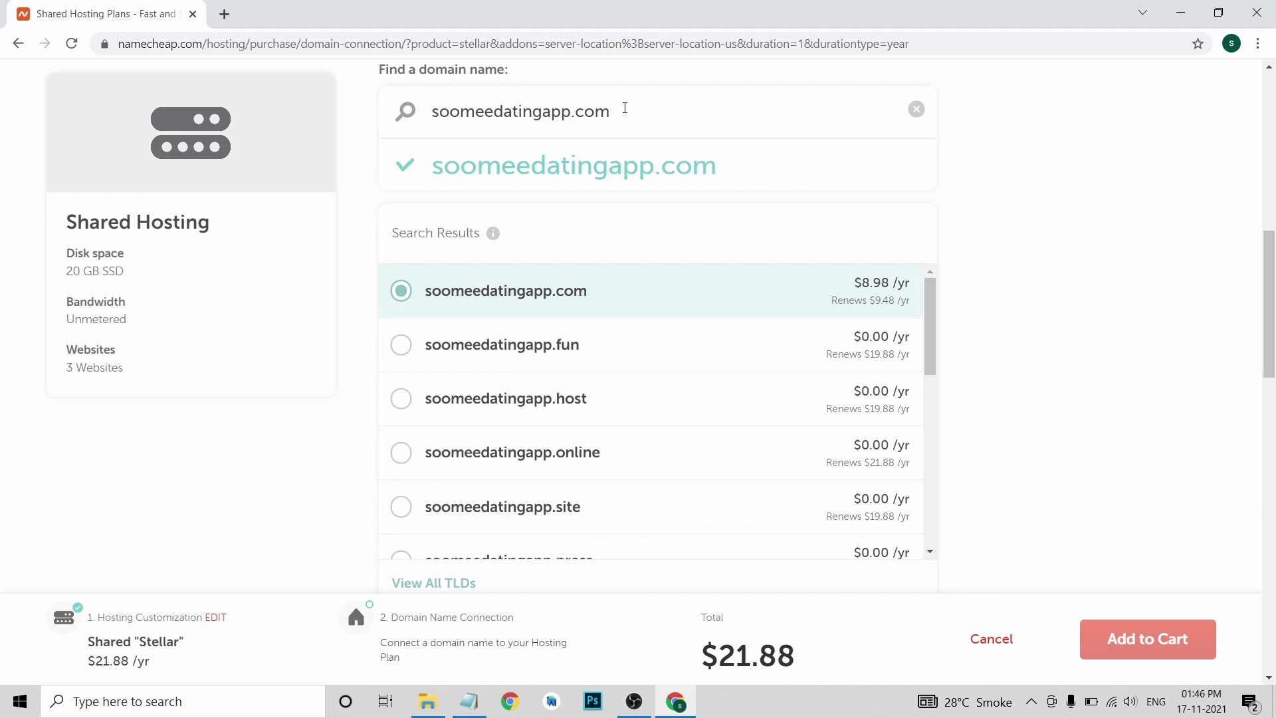
Look through the domain search results and connect soomeedatingapp.com to the hosting plan
{"action": "scroll", "coordinate": [642, 121], "scroll_direction": "up", "scroll_amount": 1}
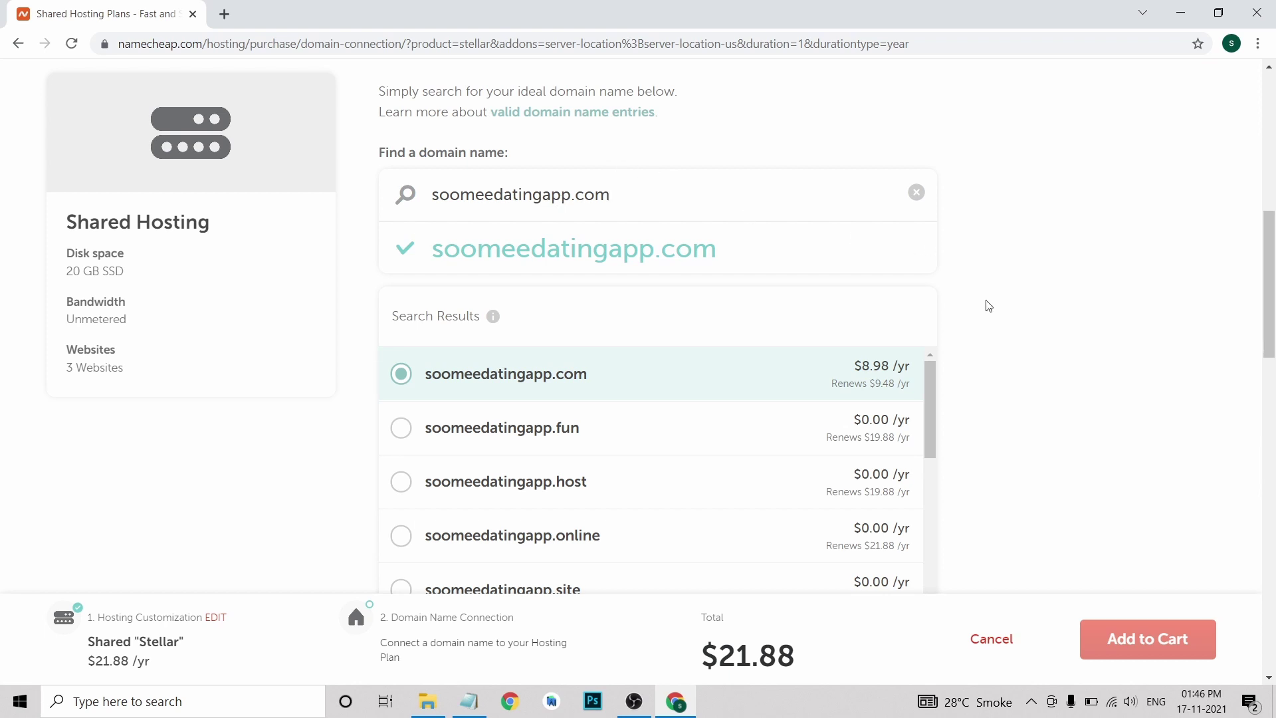
{"action": "scroll", "coordinate": [986, 304], "scroll_direction": "down", "scroll_amount": 4}
{"action": "scroll", "coordinate": [604, 306], "scroll_direction": "up", "scroll_amount": 4}
{"action": "scroll", "coordinate": [1012, 239], "scroll_direction": "down", "scroll_amount": 5}
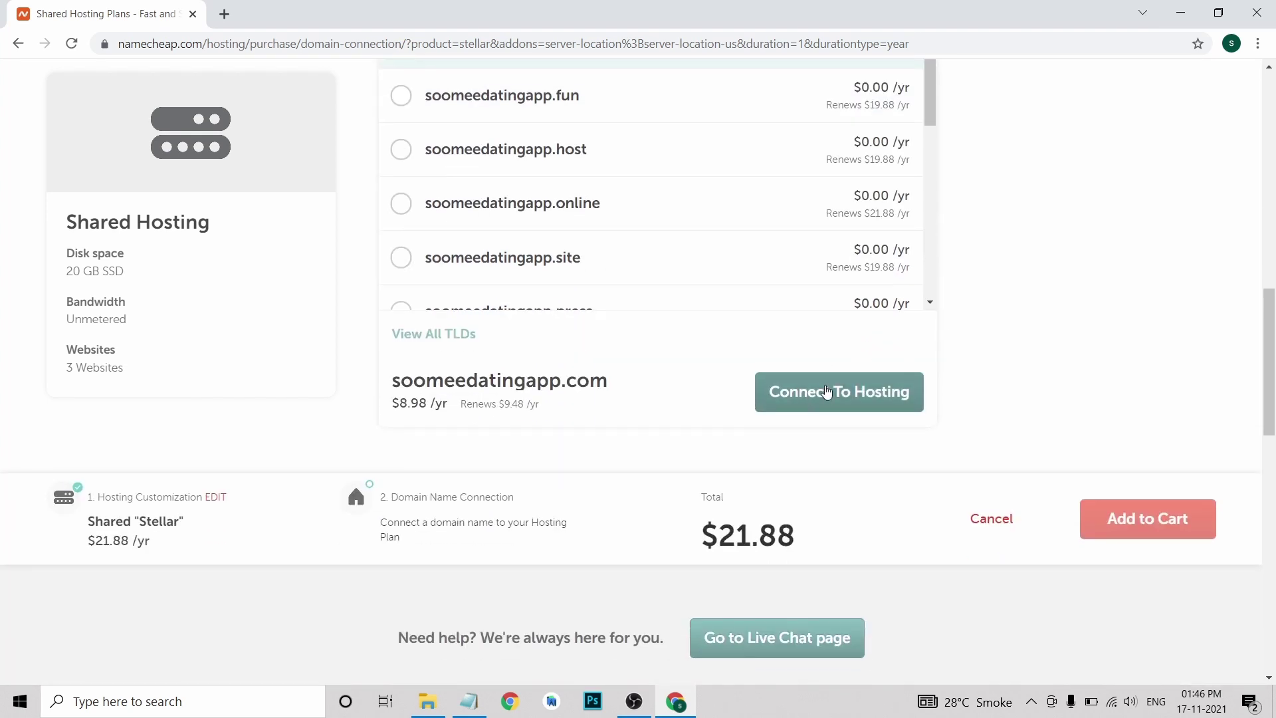
{"action": "left_click", "coordinate": [827, 392]}
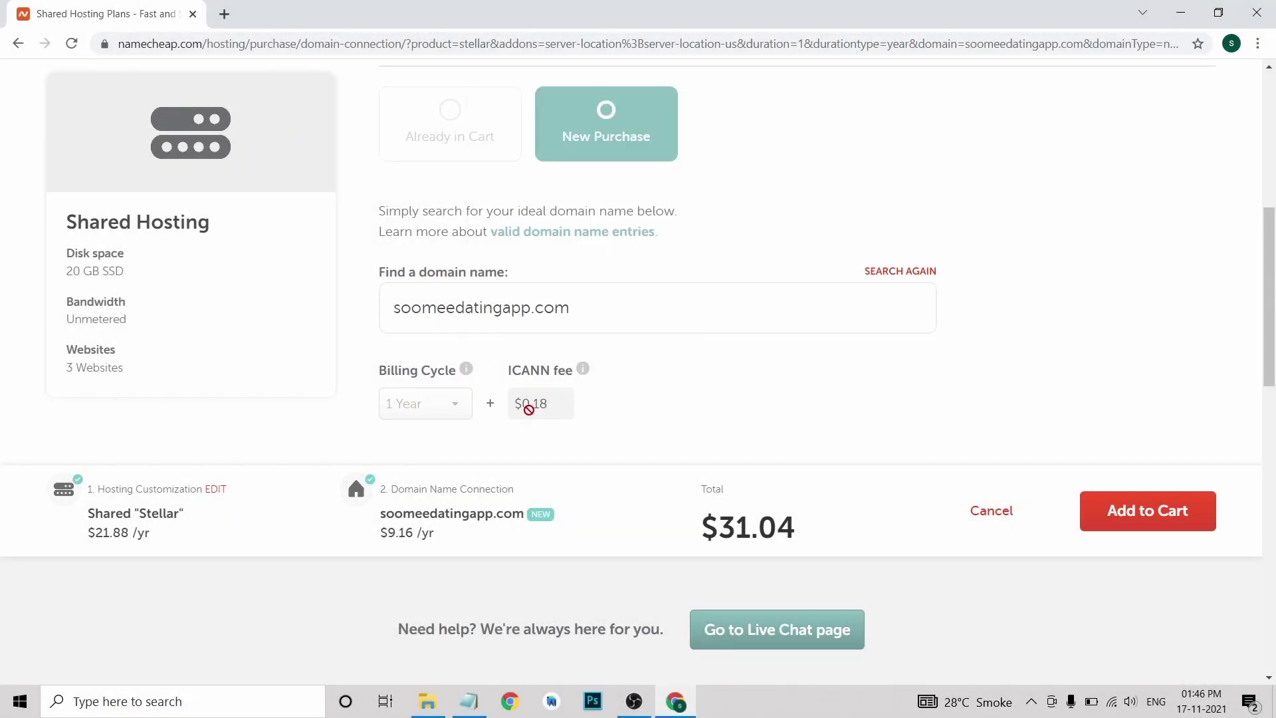
Review the new domain's details and add the Stellar plan with soomeedatingapp.com to the cart
{"action": "scroll", "coordinate": [665, 389], "scroll_direction": "up", "scroll_amount": 2}
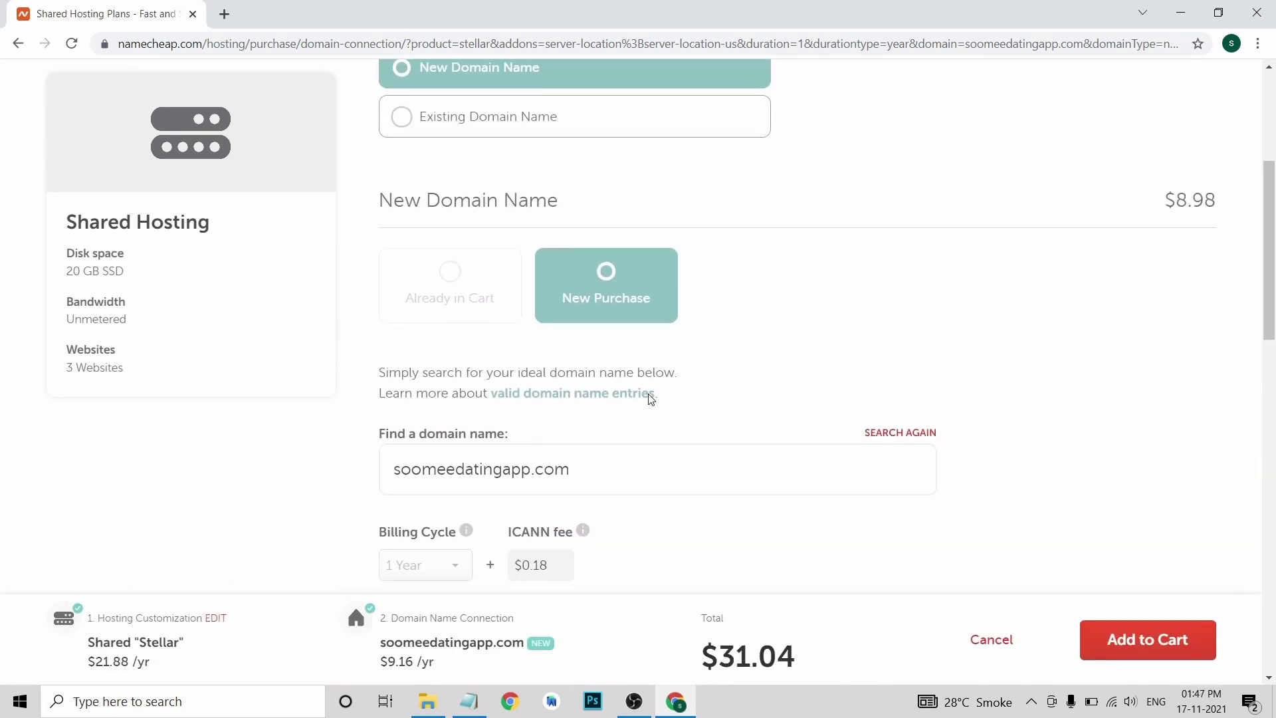
{"action": "scroll", "coordinate": [696, 372], "scroll_direction": "down", "scroll_amount": 3}
{"action": "scroll", "coordinate": [695, 372], "scroll_direction": "down", "scroll_amount": 1}
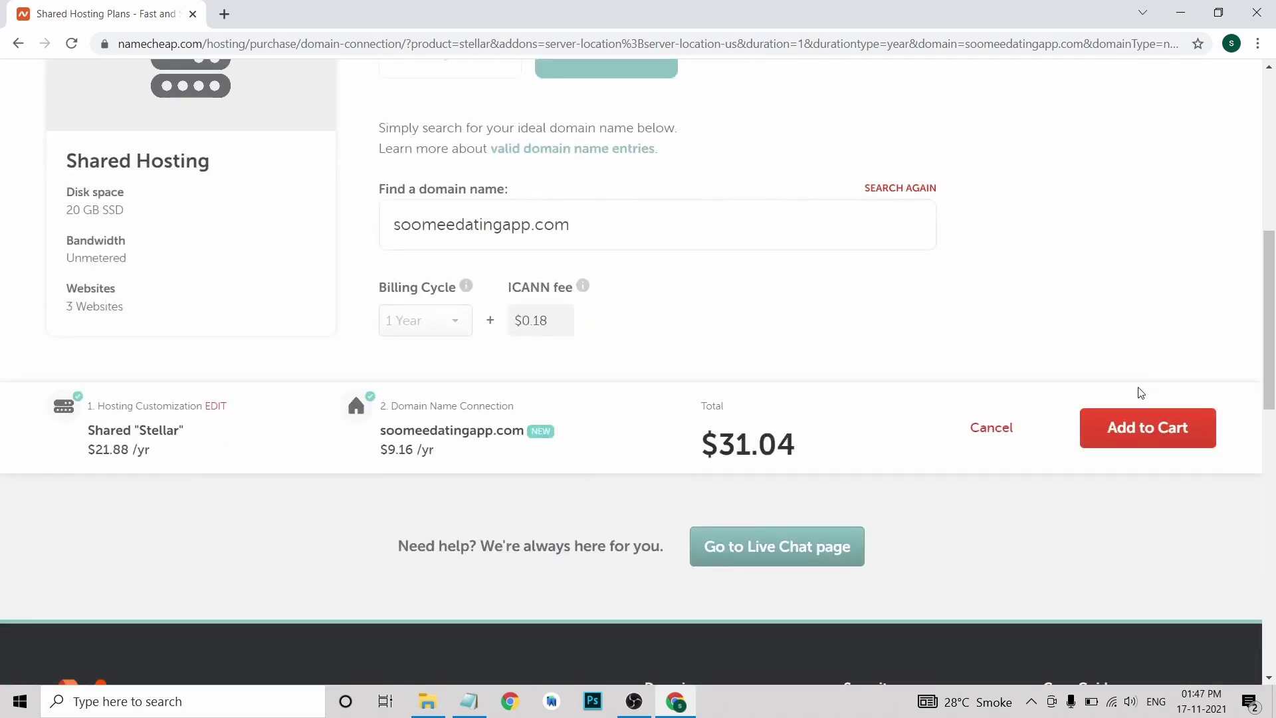
{"action": "left_click", "coordinate": [1137, 431]}
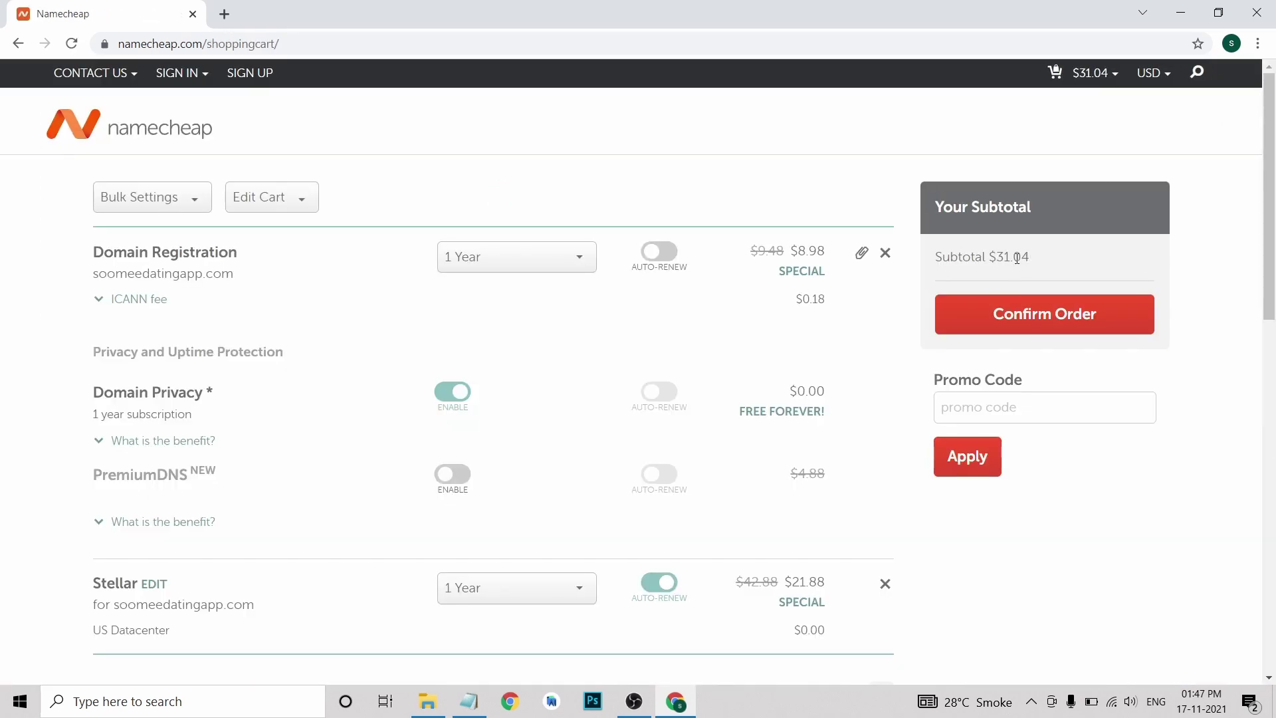
Look up dollar to rupees on Google in a new tab and convert 31.04 US dollars to Indian rupees
{"action": "left_click", "coordinate": [224, 14]}
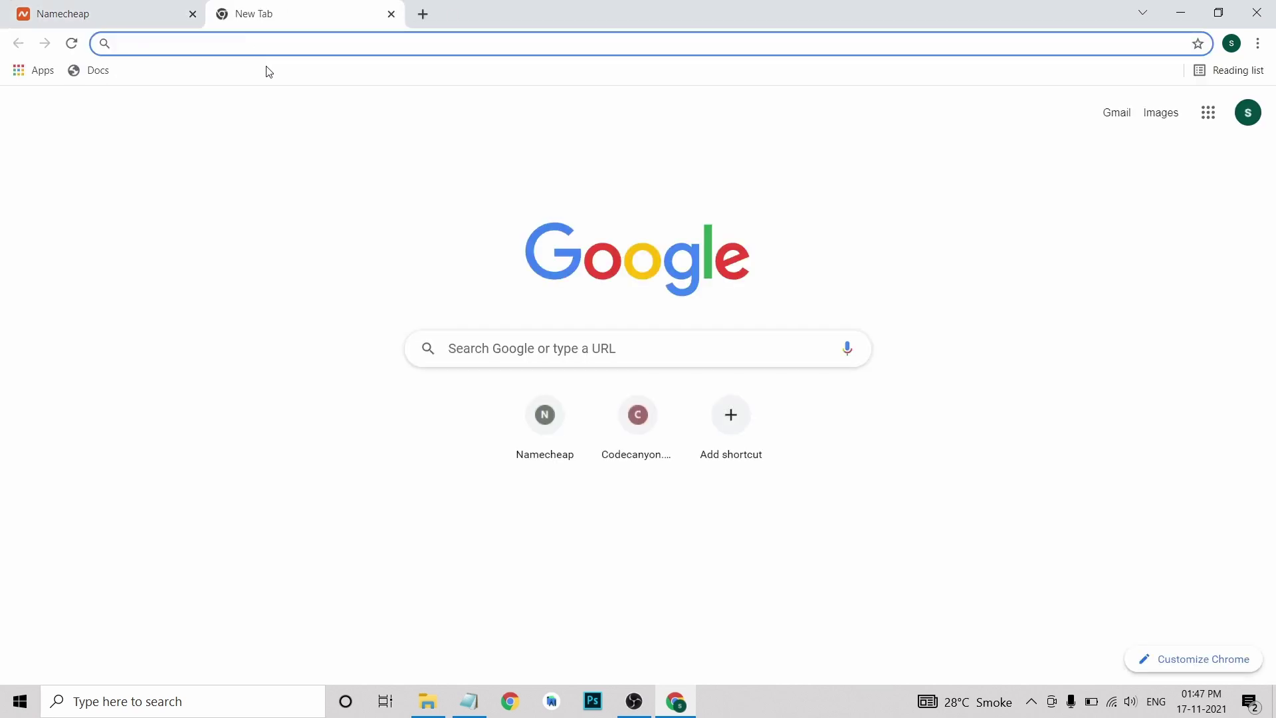
{"action": "type", "text": "doll"}
{"action": "key", "text": "Down"}
{"action": "key", "text": "Down"}
{"action": "key", "text": "Return"}
{"action": "left_click", "coordinate": [211, 378]}
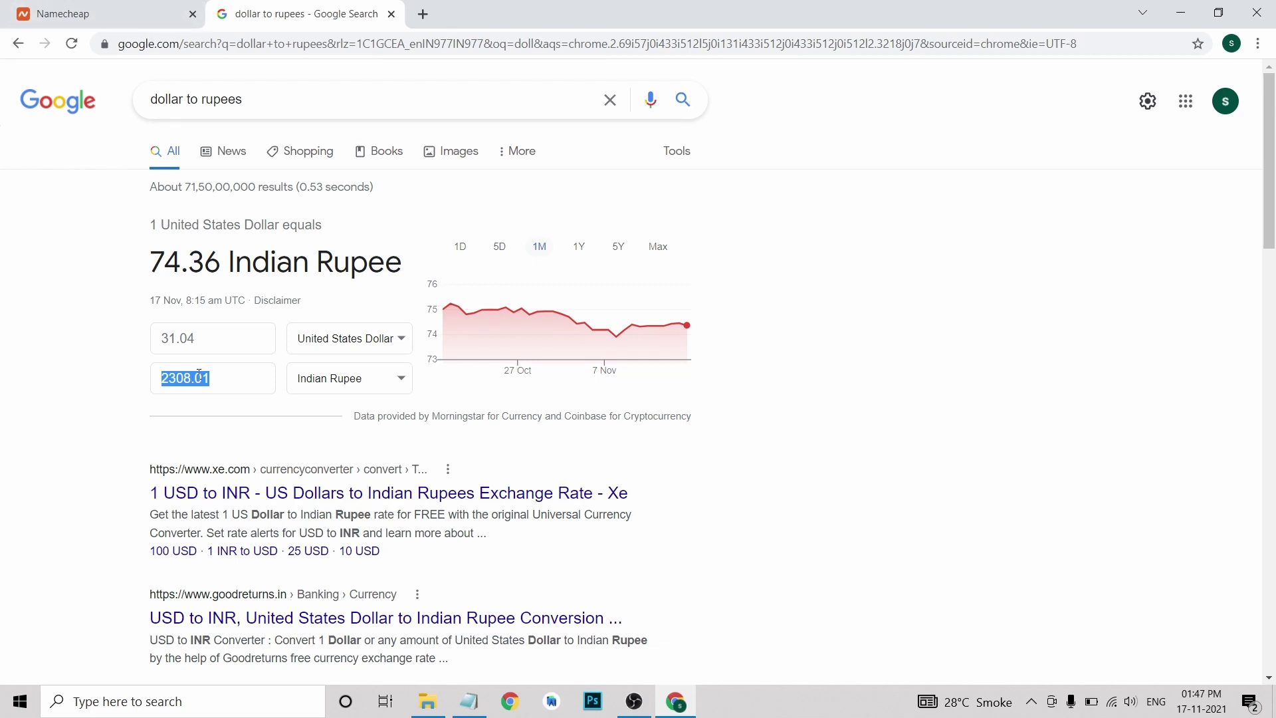
Return to the Namecheap shopping cart, review its items and confirm the order
{"action": "left_click", "coordinate": [100, 14]}
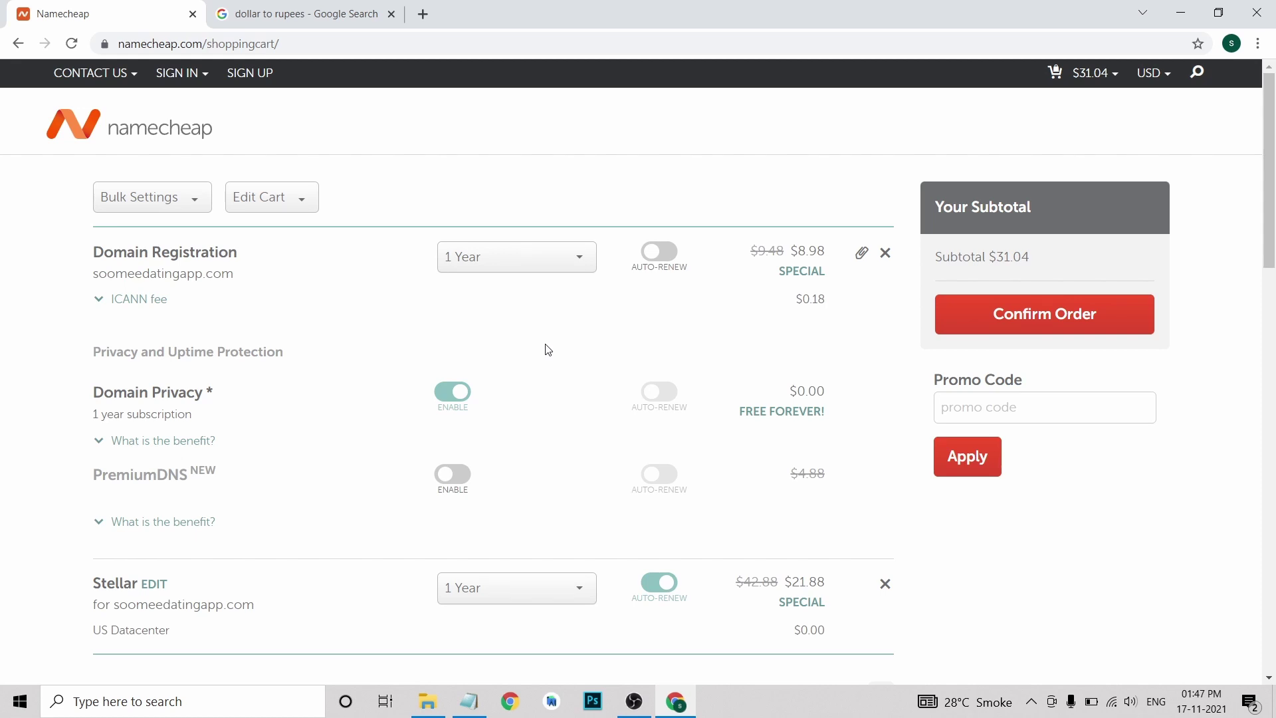
{"action": "scroll", "coordinate": [545, 348], "scroll_direction": "down", "scroll_amount": 1}
{"action": "scroll", "coordinate": [545, 348], "scroll_direction": "up", "scroll_amount": 1}
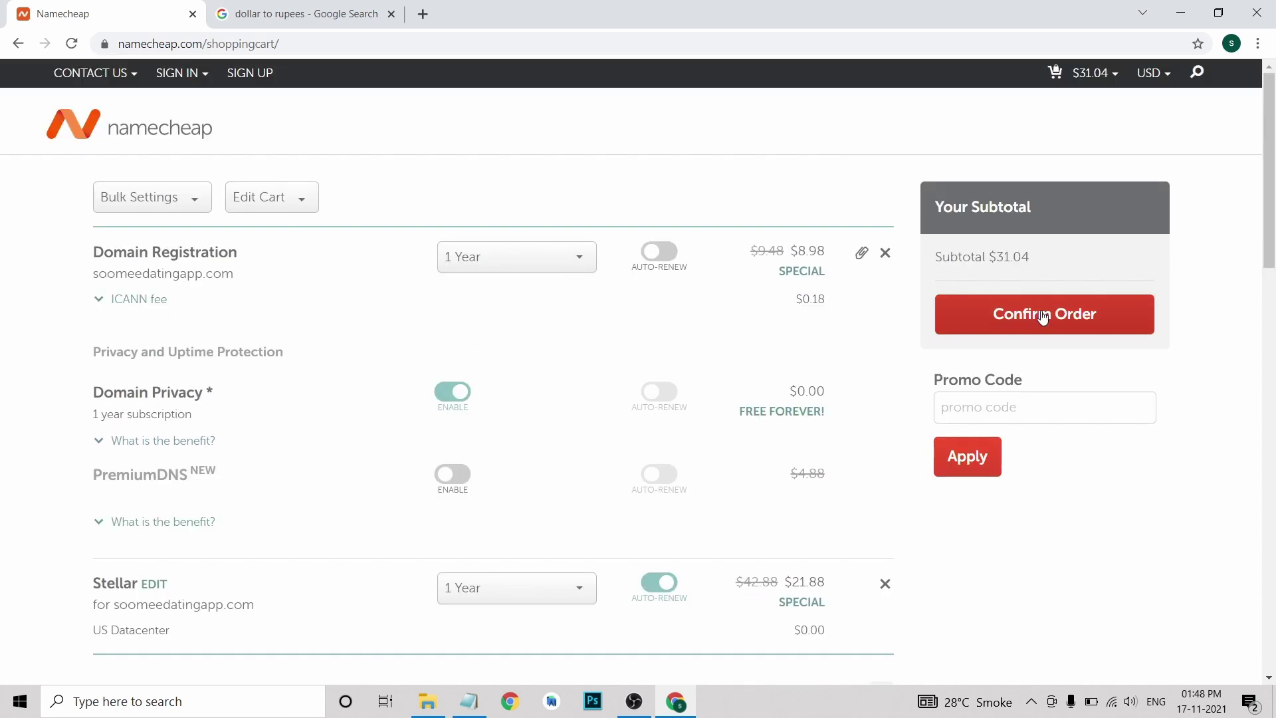
{"action": "left_click", "coordinate": [1043, 318]}
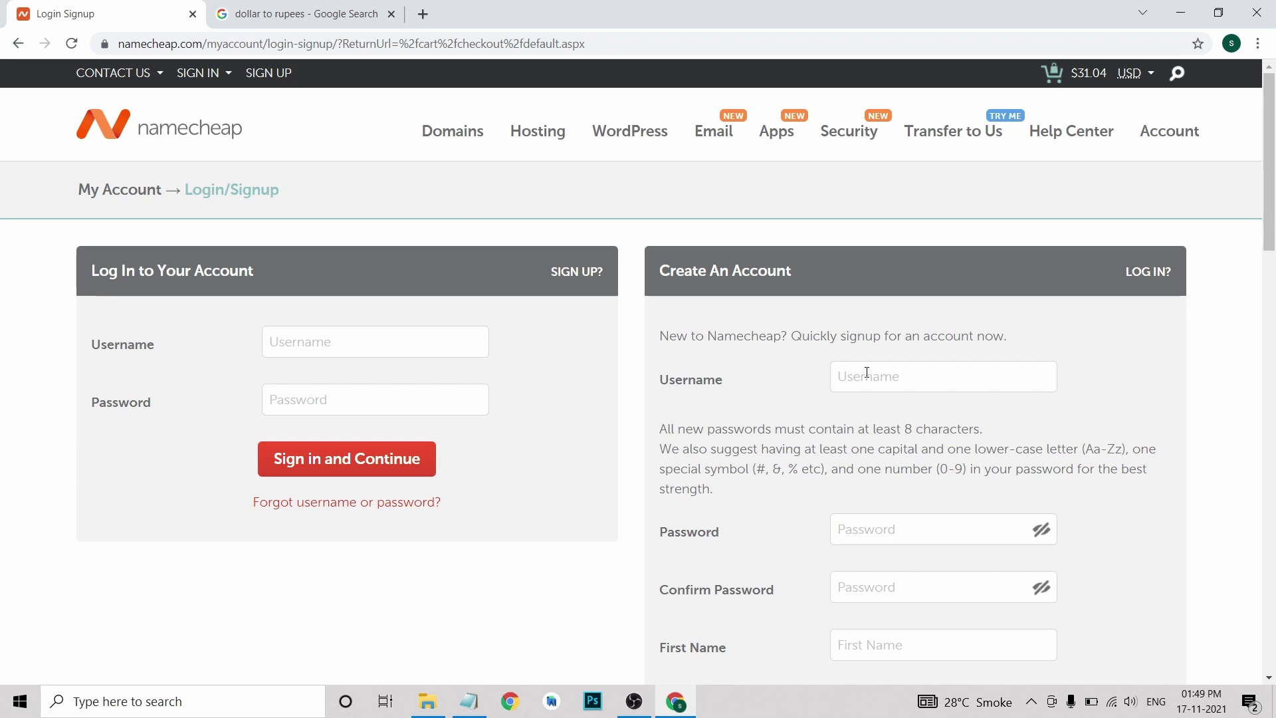
Fill in the sign-up form's username, password, password confirmation, first name, last name and email address, and create the account
{"action": "scroll", "coordinate": [835, 236], "scroll_direction": "down", "scroll_amount": 2}
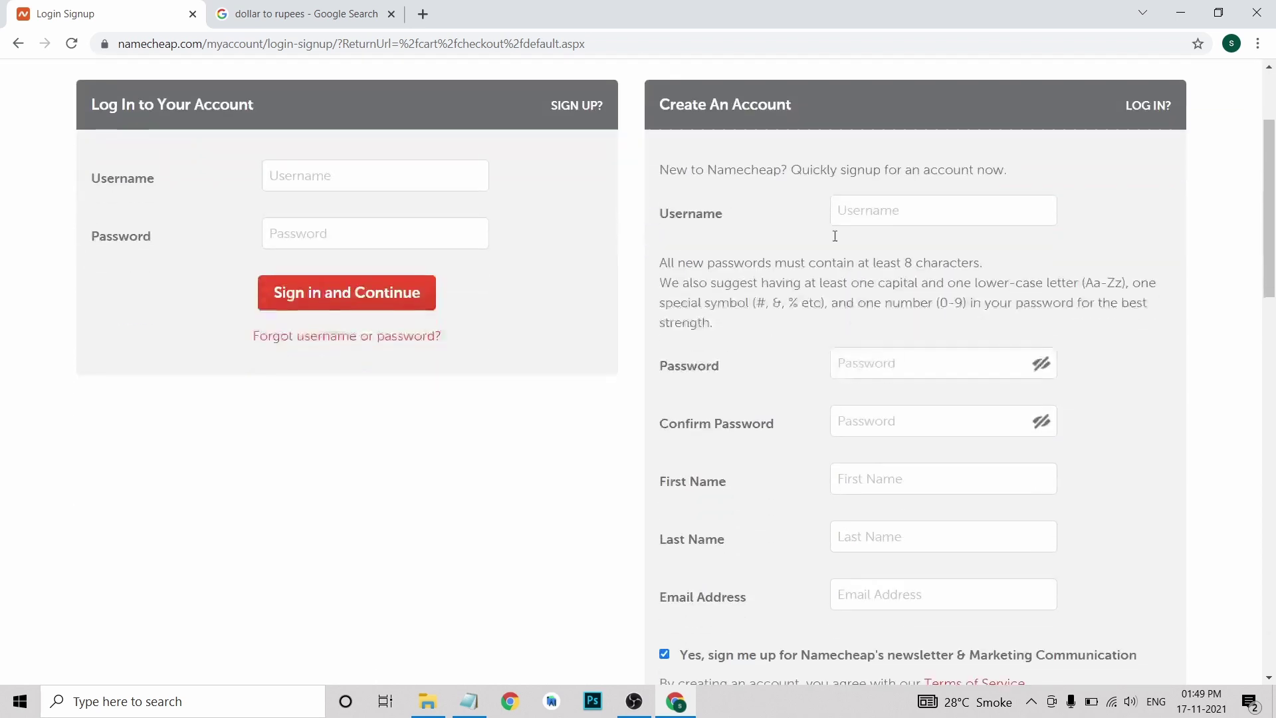
{"action": "scroll", "coordinate": [862, 212], "scroll_direction": "down", "scroll_amount": 1}
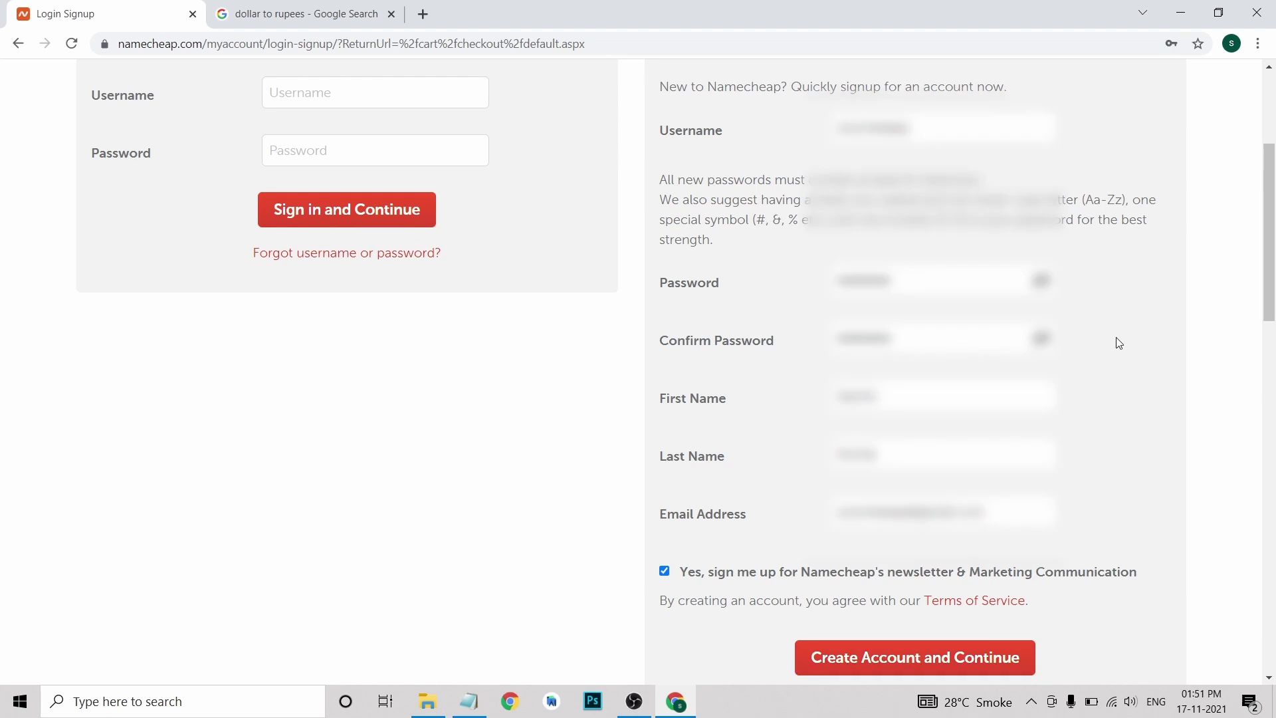
{"action": "left_click", "coordinate": [882, 664]}
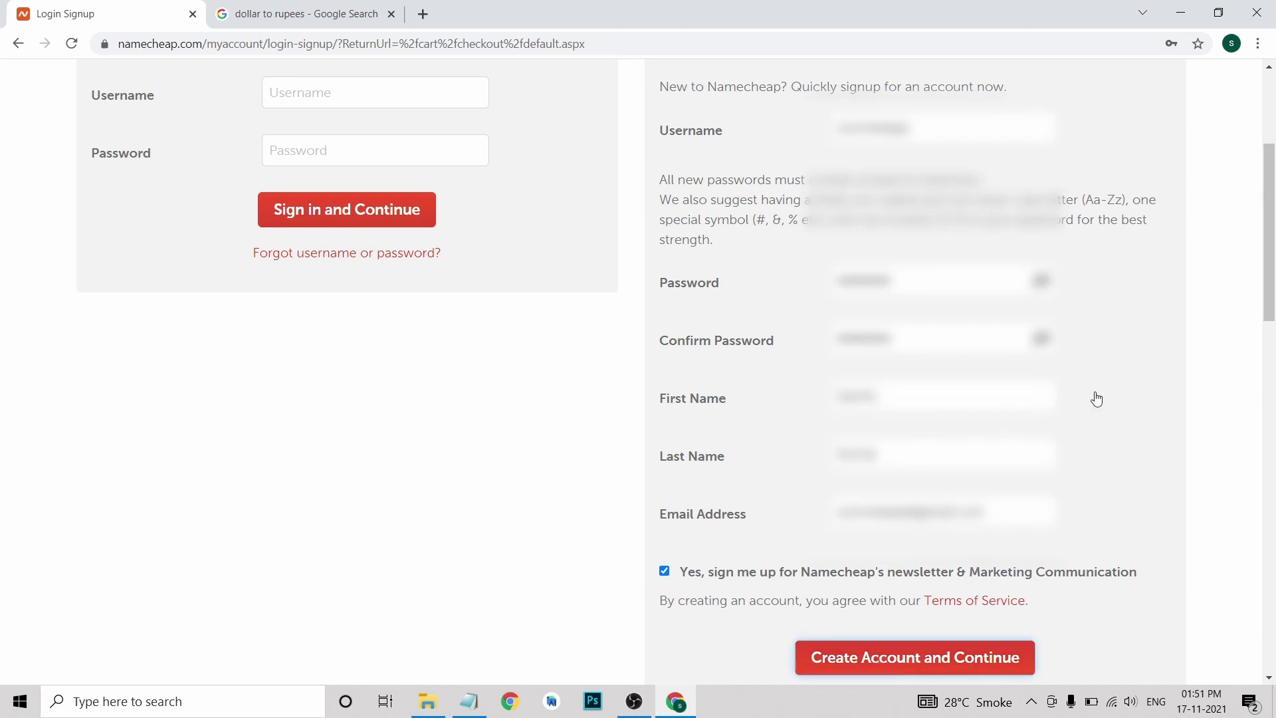
Fill in the account contact form's address, city, state, postal code, country and phone number, submit it and accept the Whois contact details
{"action": "scroll", "coordinate": [792, 353], "scroll_direction": "down", "scroll_amount": 1}
{"action": "scroll", "coordinate": [790, 334], "scroll_direction": "down", "scroll_amount": 2}
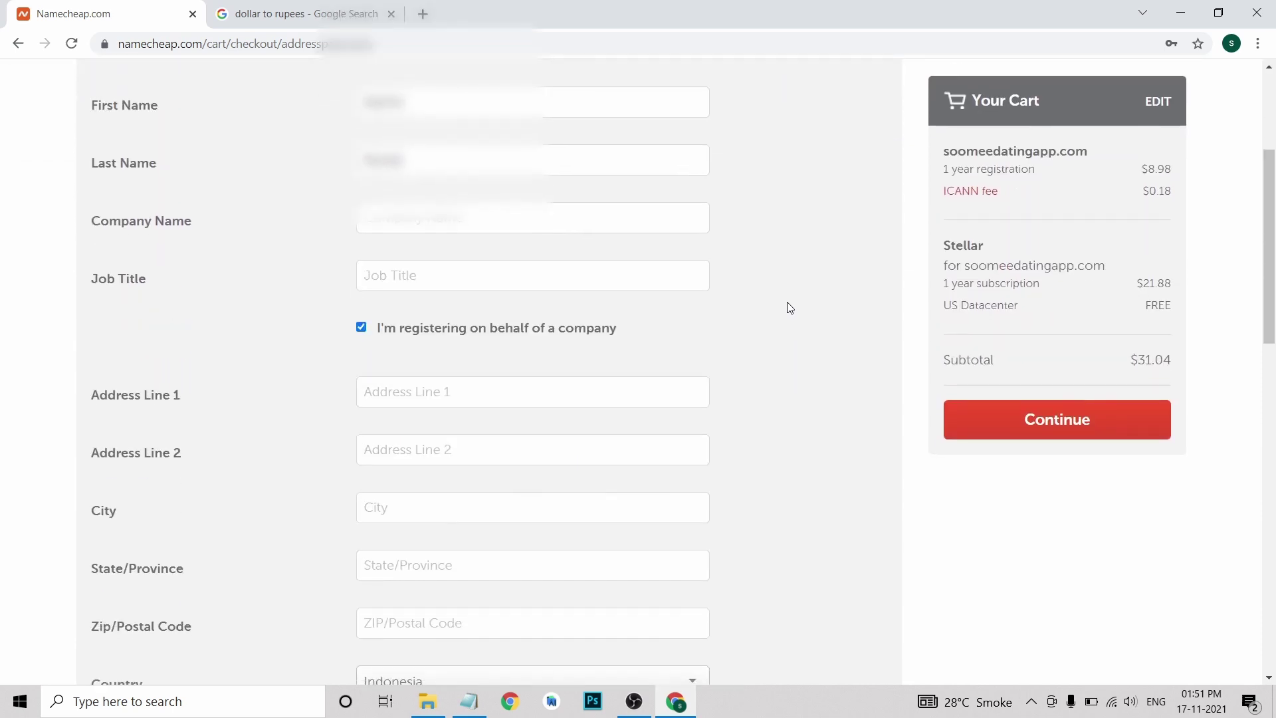
{"action": "scroll", "coordinate": [784, 288], "scroll_direction": "down", "scroll_amount": 1}
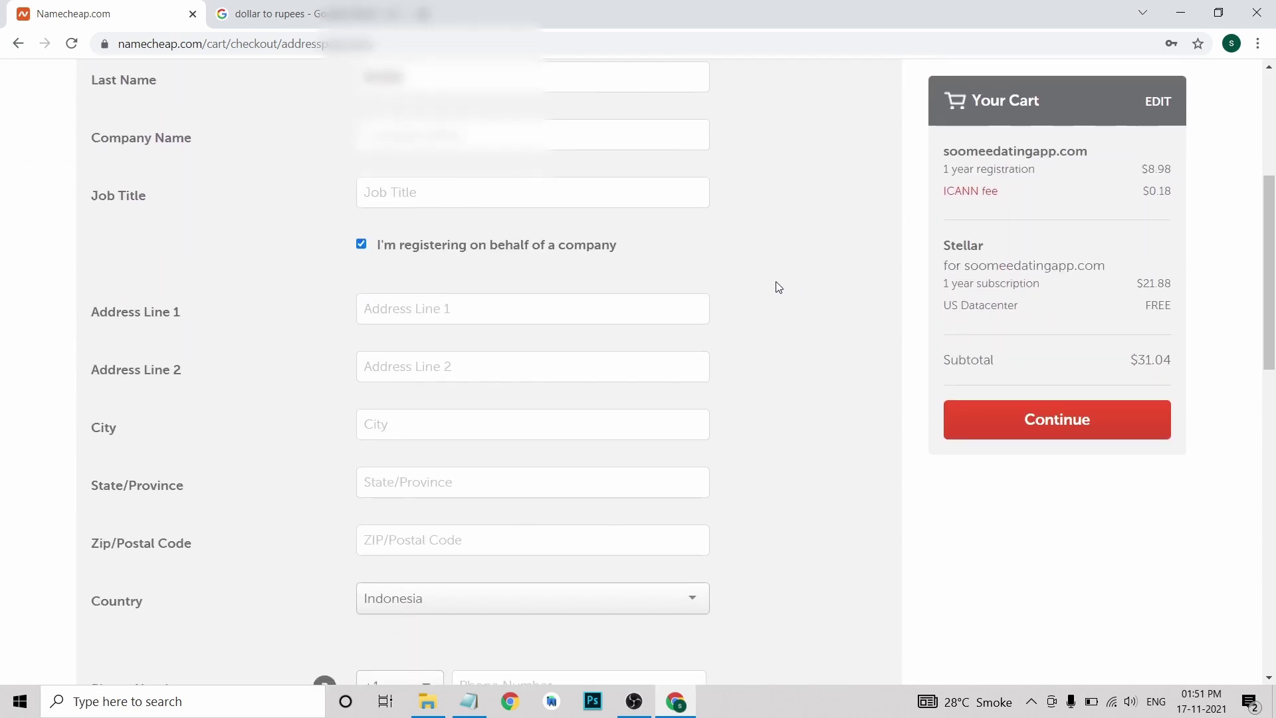
{"action": "left_click", "coordinate": [412, 309]}
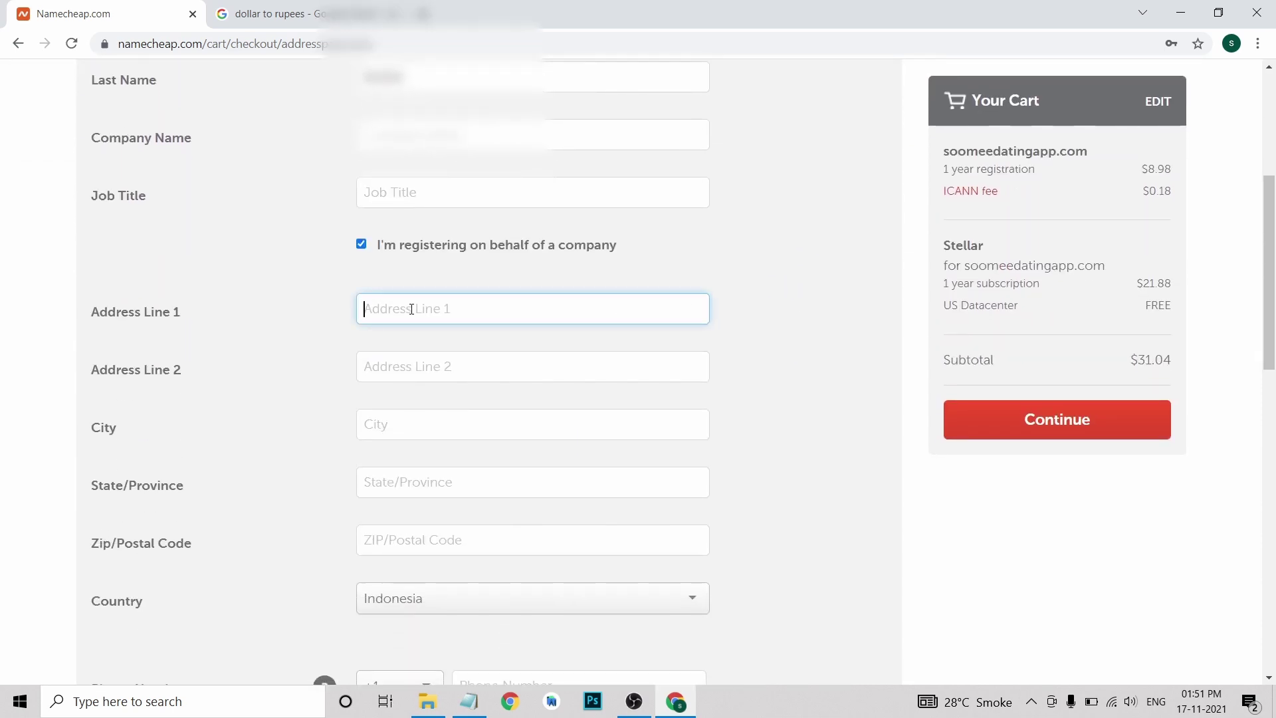
{"action": "scroll", "coordinate": [403, 404], "scroll_direction": "down", "scroll_amount": 5}
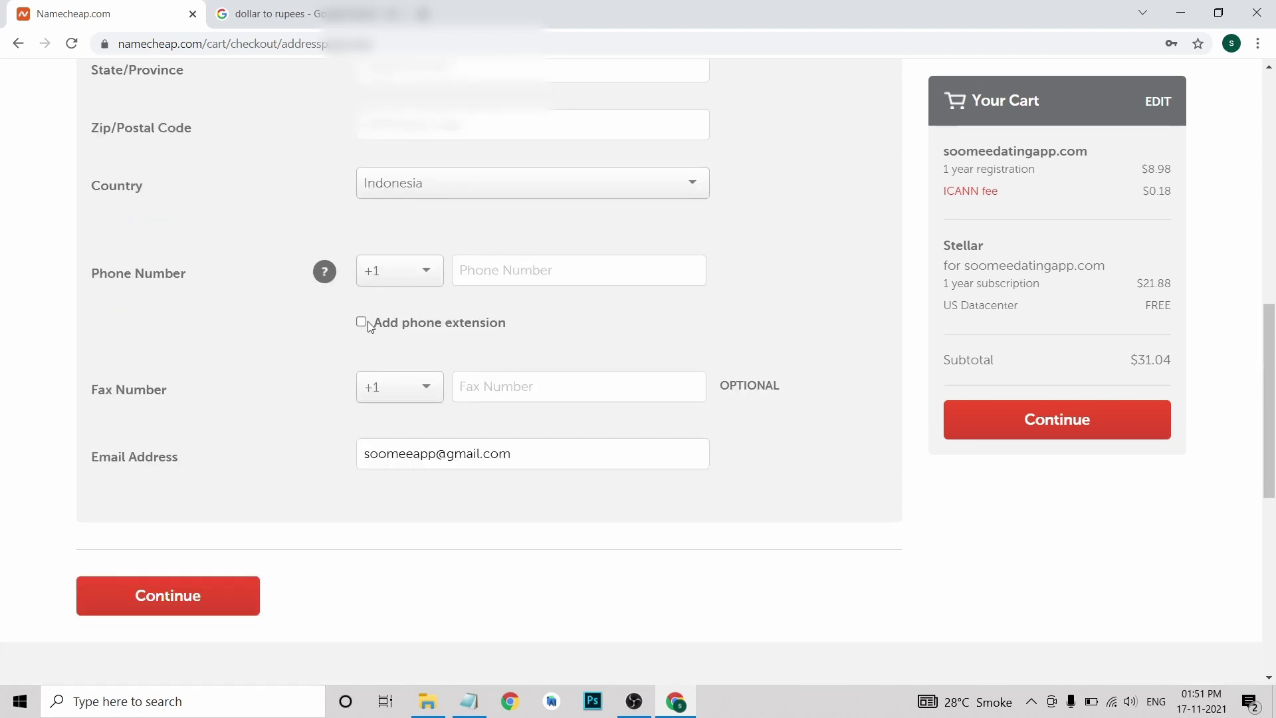
{"action": "scroll", "coordinate": [170, 548], "scroll_direction": "up", "scroll_amount": 5}
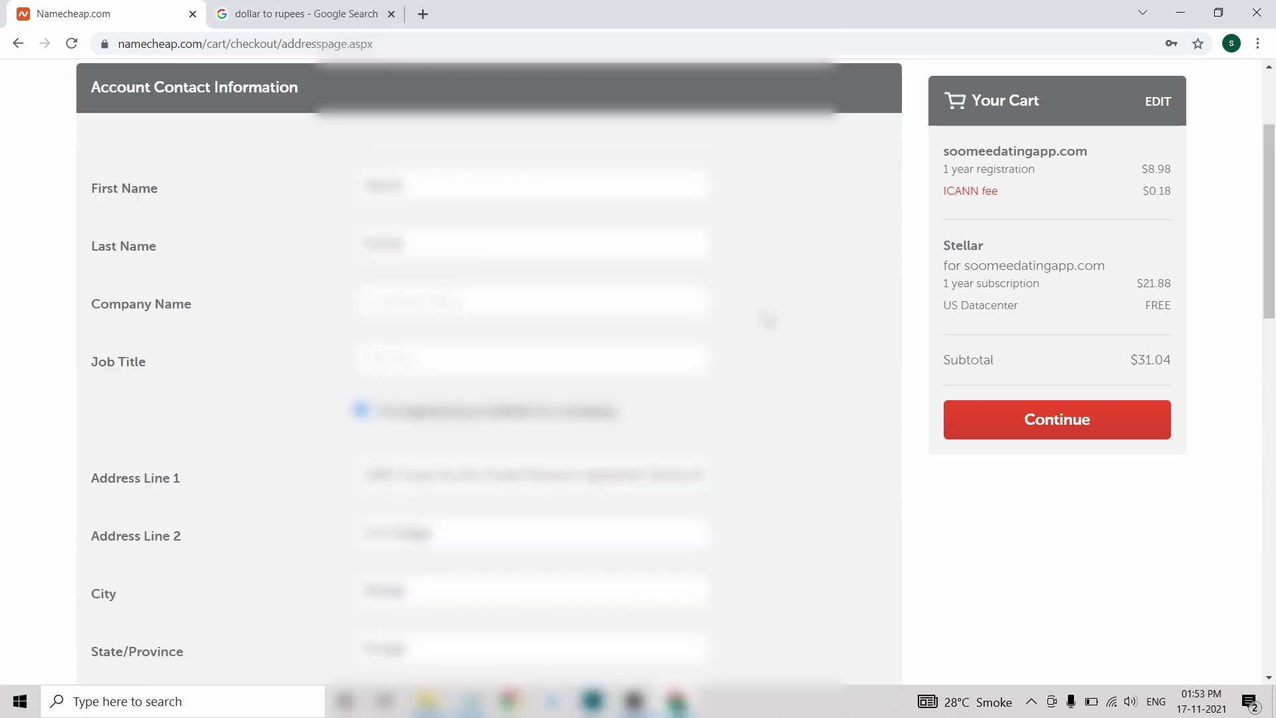
{"action": "scroll", "coordinate": [764, 319], "scroll_direction": "down", "scroll_amount": 3}
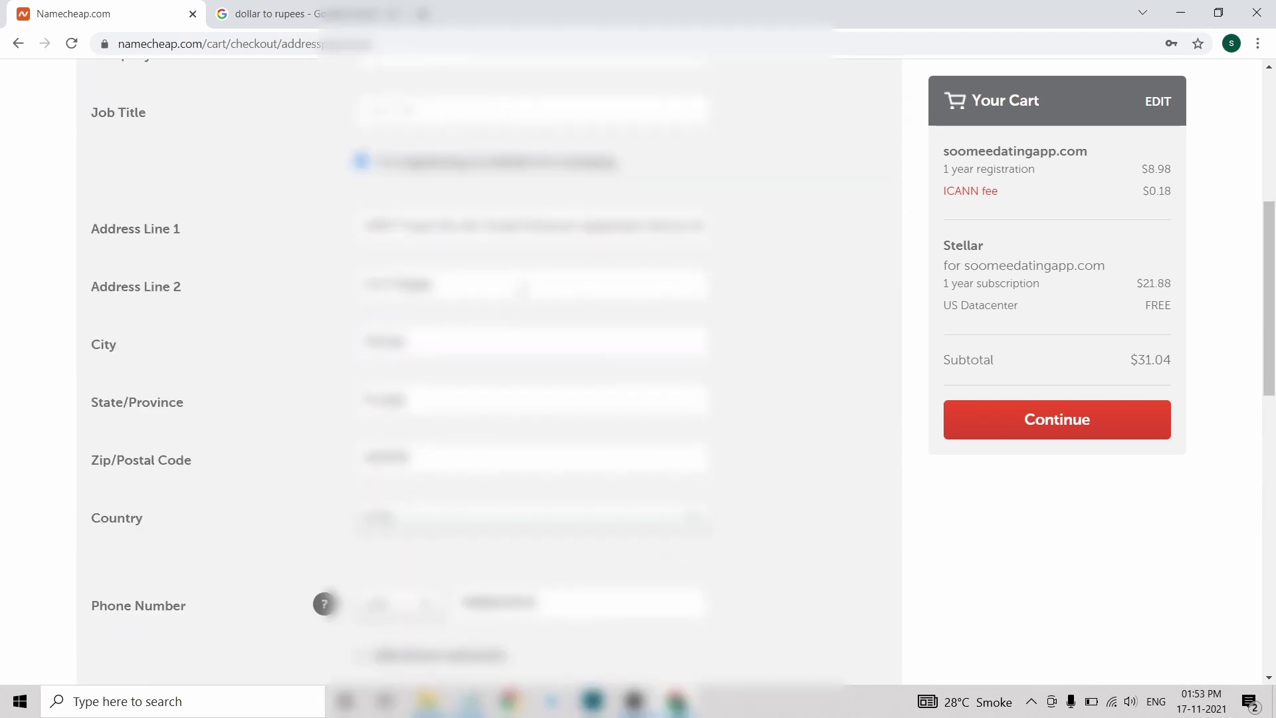
{"action": "scroll", "coordinate": [492, 272], "scroll_direction": "down", "scroll_amount": 5}
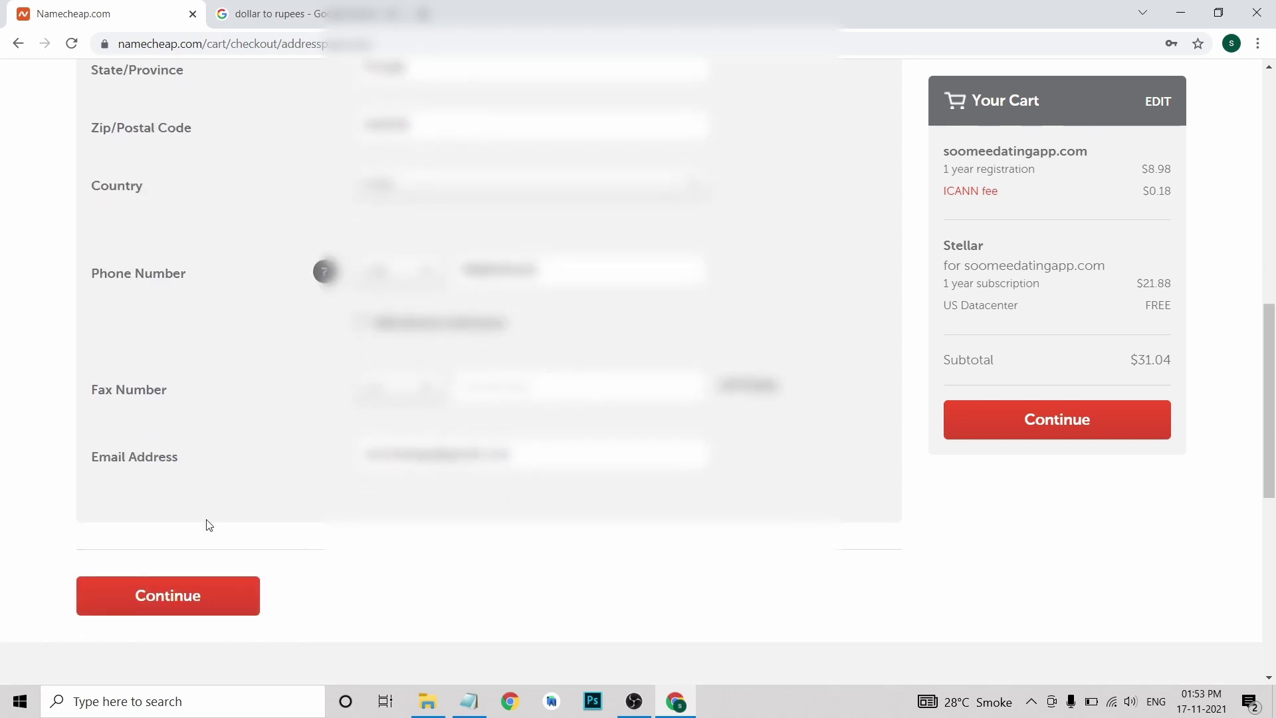
{"action": "left_click", "coordinate": [190, 601]}
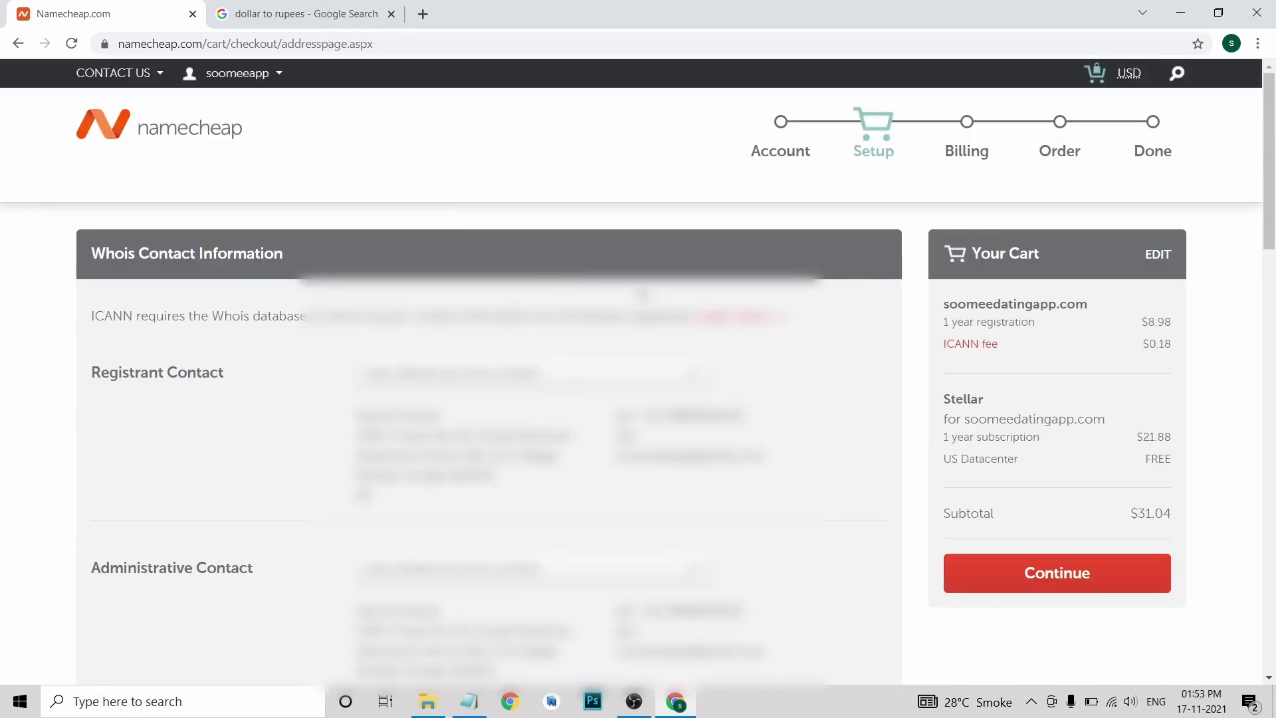
{"action": "left_click", "coordinate": [1060, 570]}
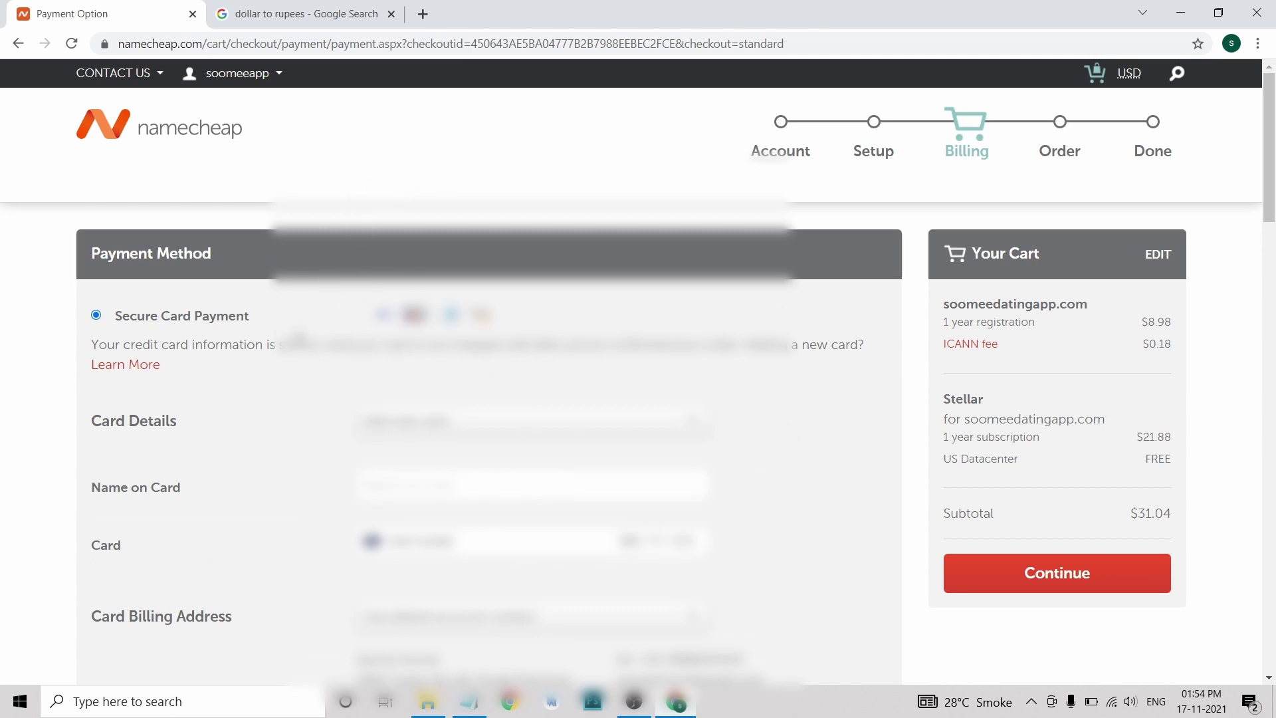
Review the available payment methods and choose PayPal for the order
{"action": "scroll", "coordinate": [319, 343], "scroll_direction": "down", "scroll_amount": 1}
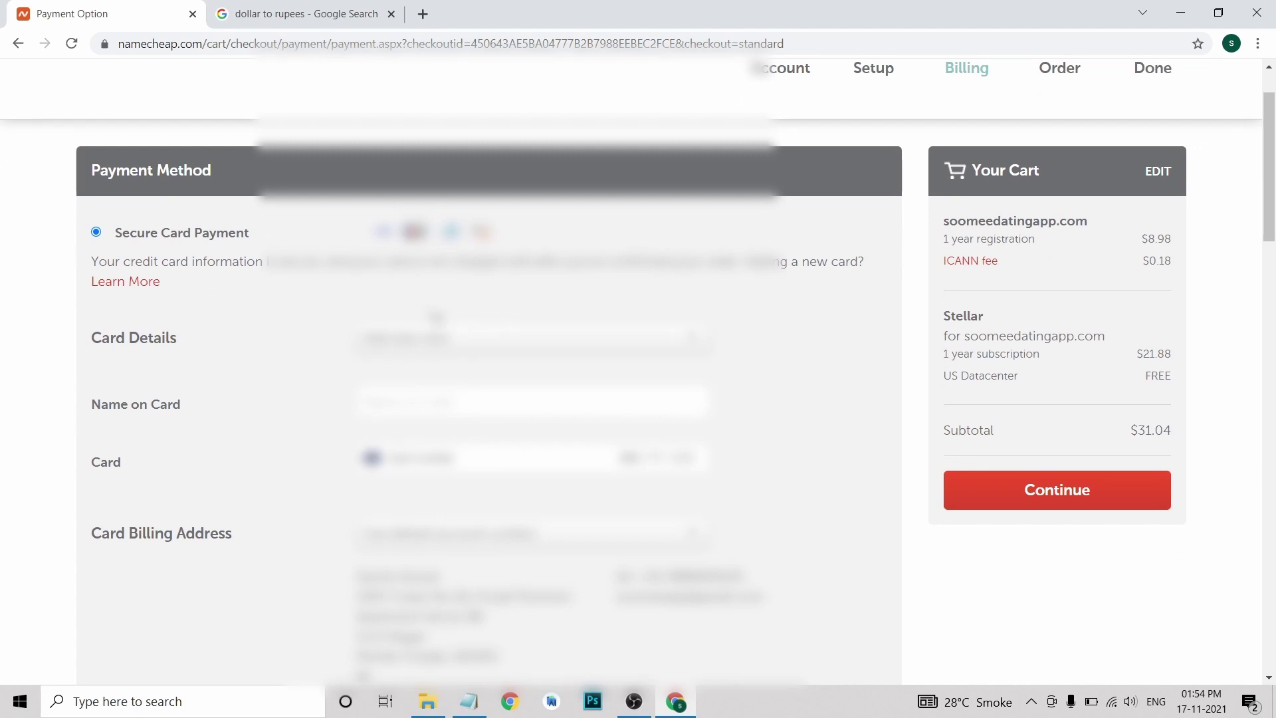
{"action": "scroll", "coordinate": [435, 316], "scroll_direction": "down", "scroll_amount": 2}
{"action": "scroll", "coordinate": [297, 349], "scroll_direction": "up", "scroll_amount": 1}
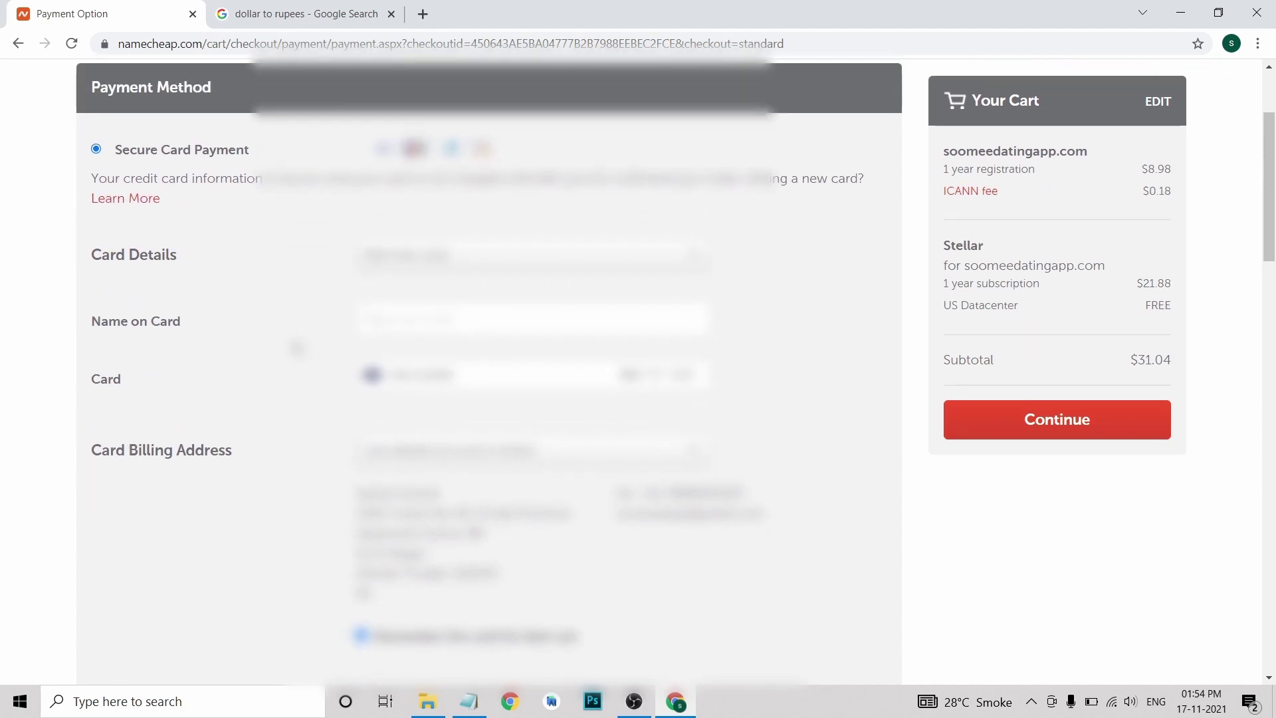
{"action": "scroll", "coordinate": [297, 348], "scroll_direction": "down", "scroll_amount": 4}
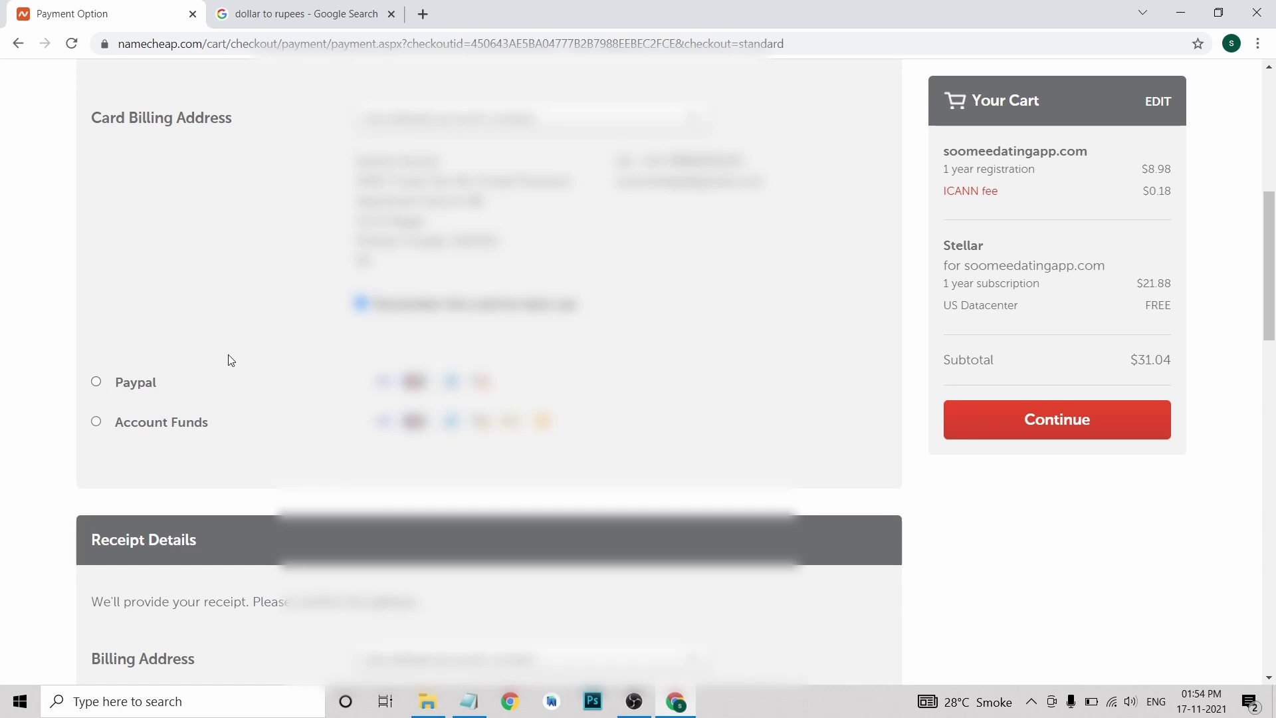
{"action": "scroll", "coordinate": [237, 362], "scroll_direction": "up", "scroll_amount": 7}
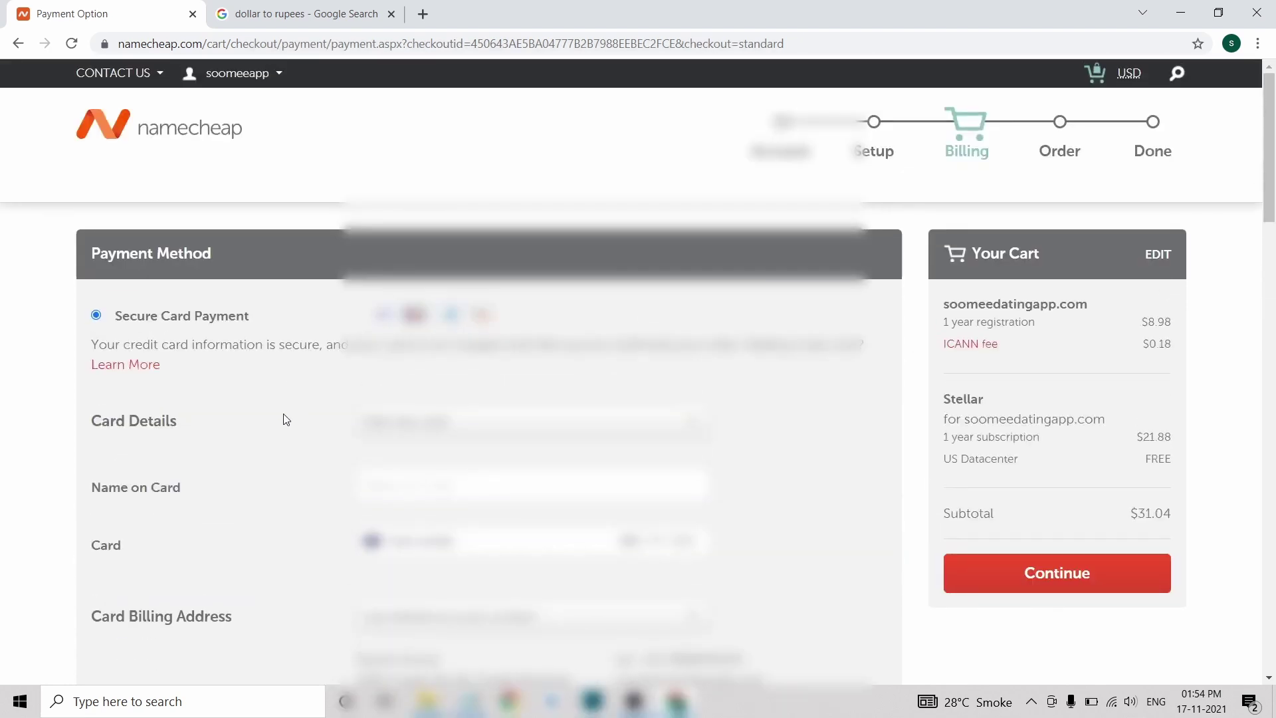
{"action": "scroll", "coordinate": [286, 420], "scroll_direction": "down", "scroll_amount": 3}
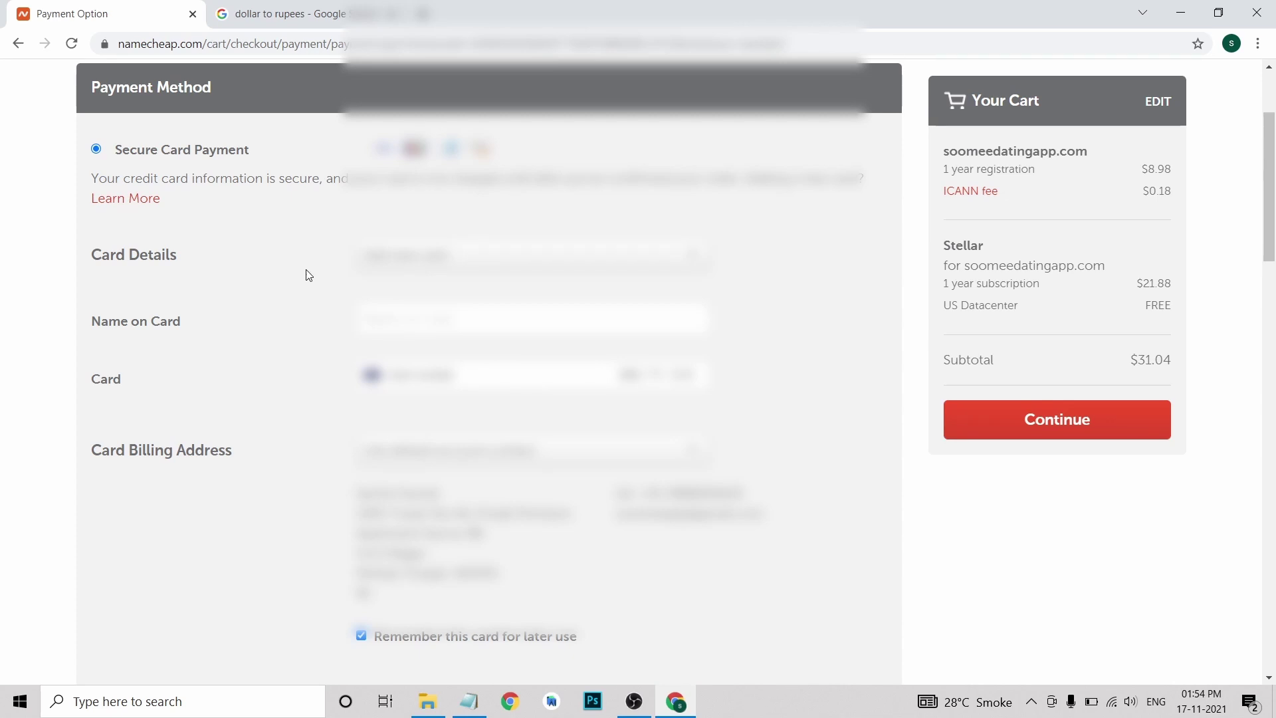
{"action": "scroll", "coordinate": [293, 293], "scroll_direction": "down", "scroll_amount": 3}
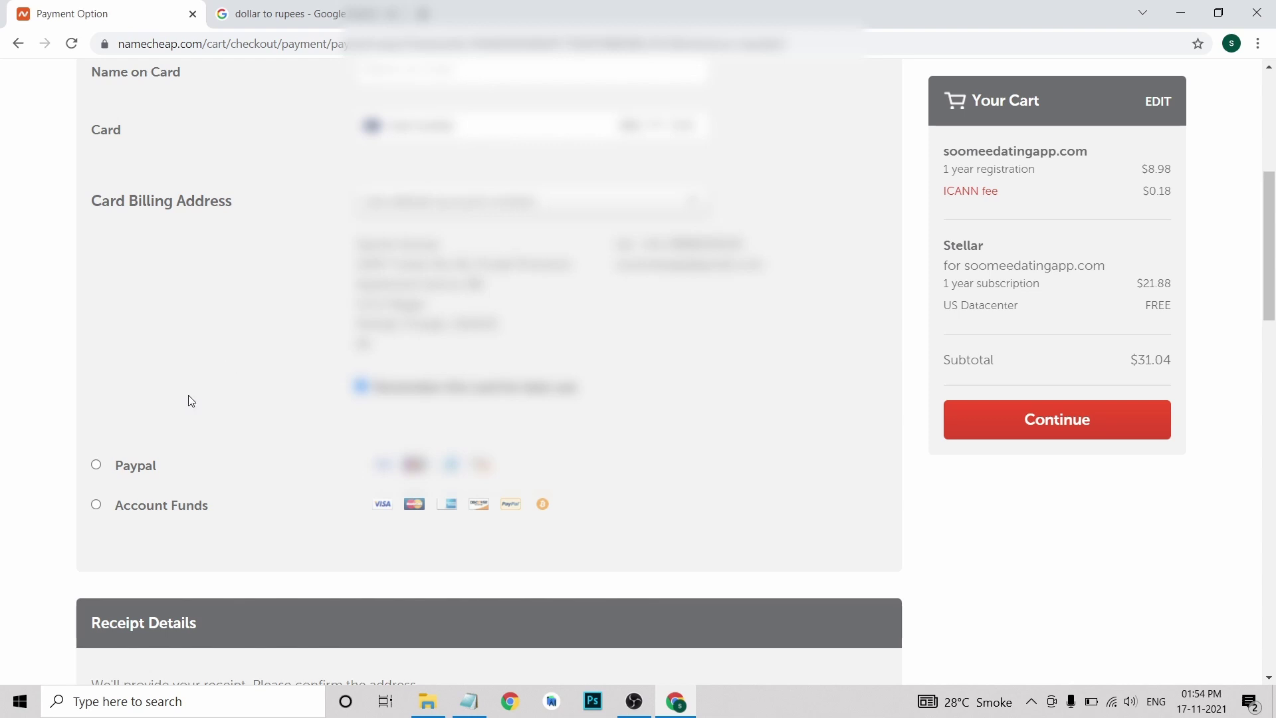
{"action": "left_click", "coordinate": [98, 465]}
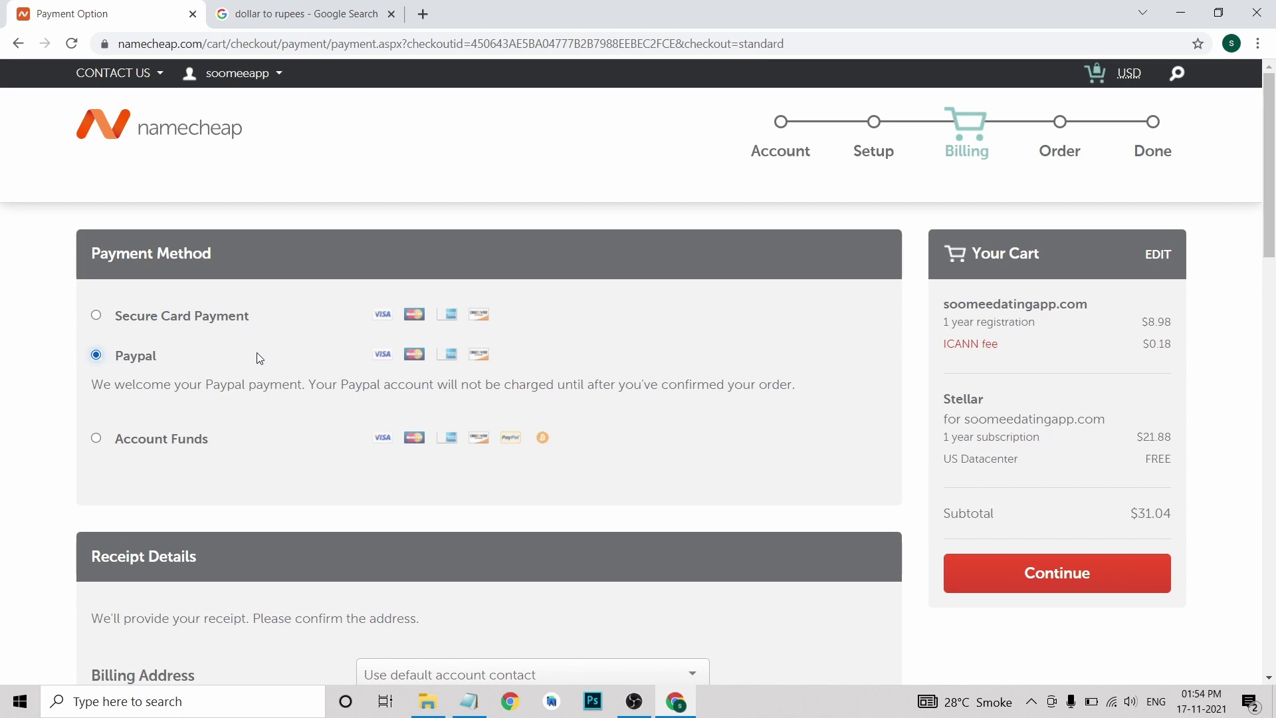
Review the receipt details and auto-renewal settings, and continue to the order review
{"action": "scroll", "coordinate": [296, 254], "scroll_direction": "down", "scroll_amount": 3}
{"action": "scroll", "coordinate": [276, 441], "scroll_direction": "down", "scroll_amount": 10}
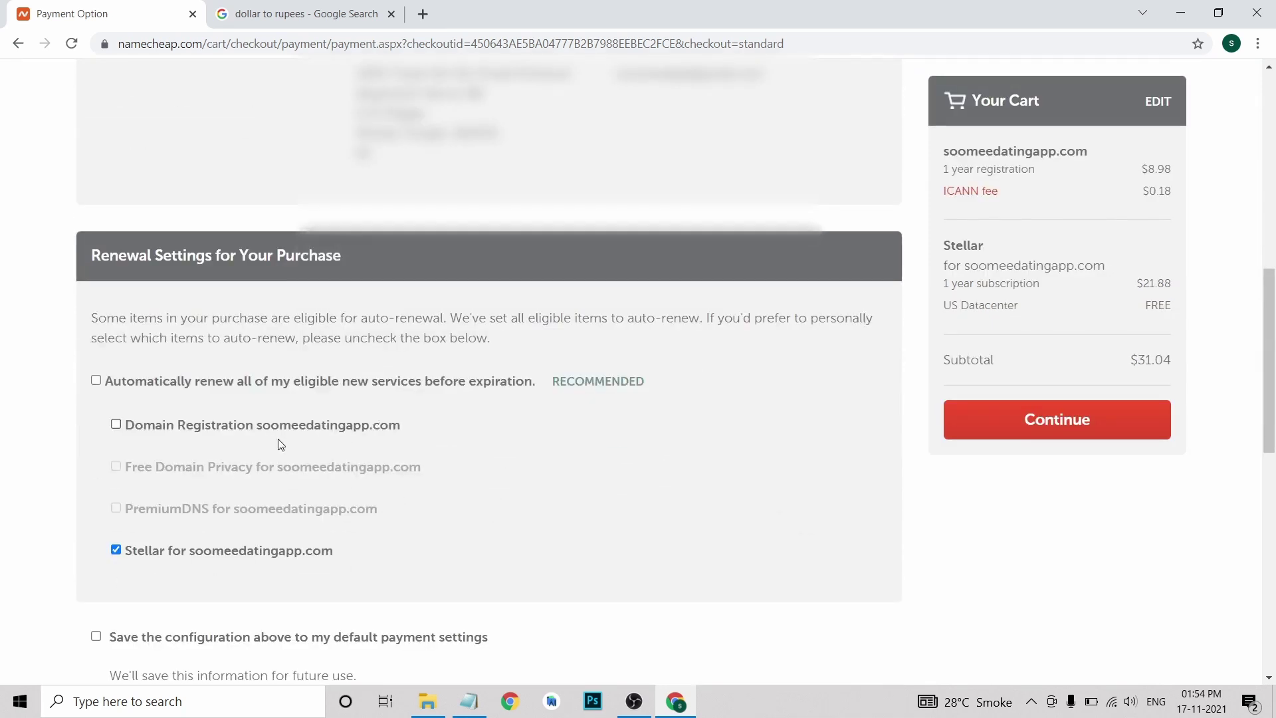
{"action": "scroll", "coordinate": [402, 365], "scroll_direction": "up", "scroll_amount": 14}
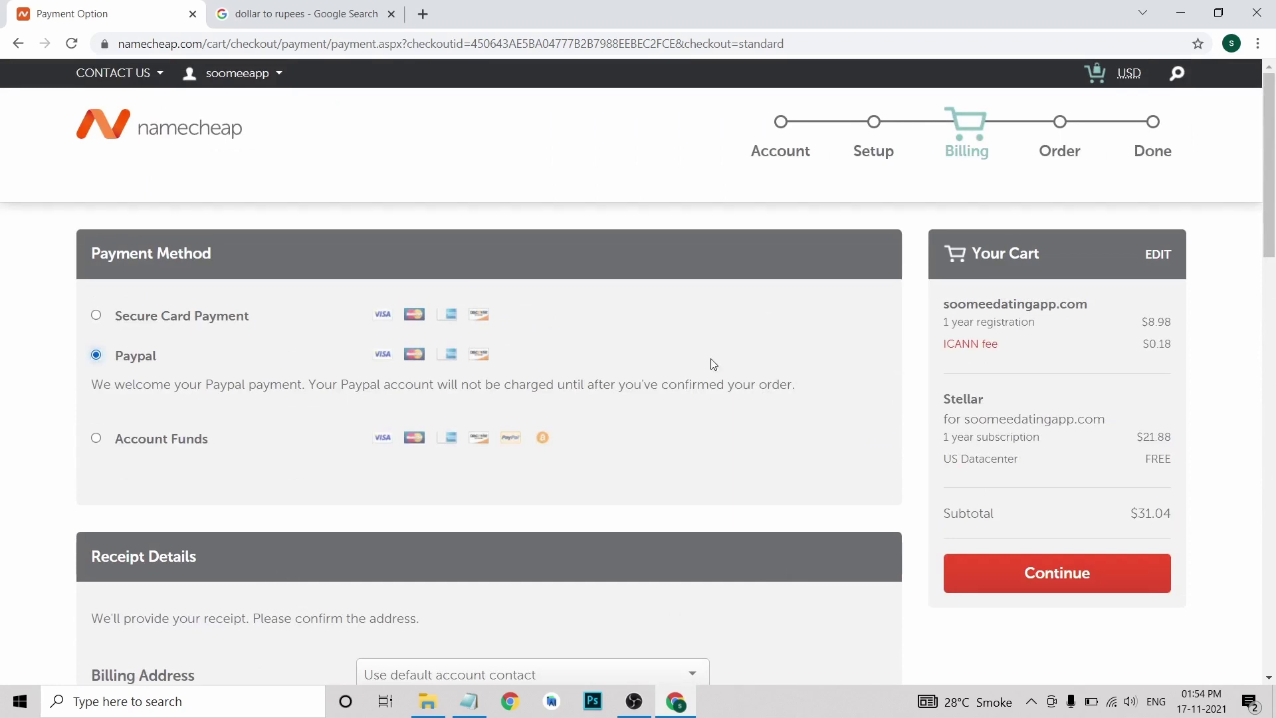
{"action": "left_click", "coordinate": [1028, 576]}
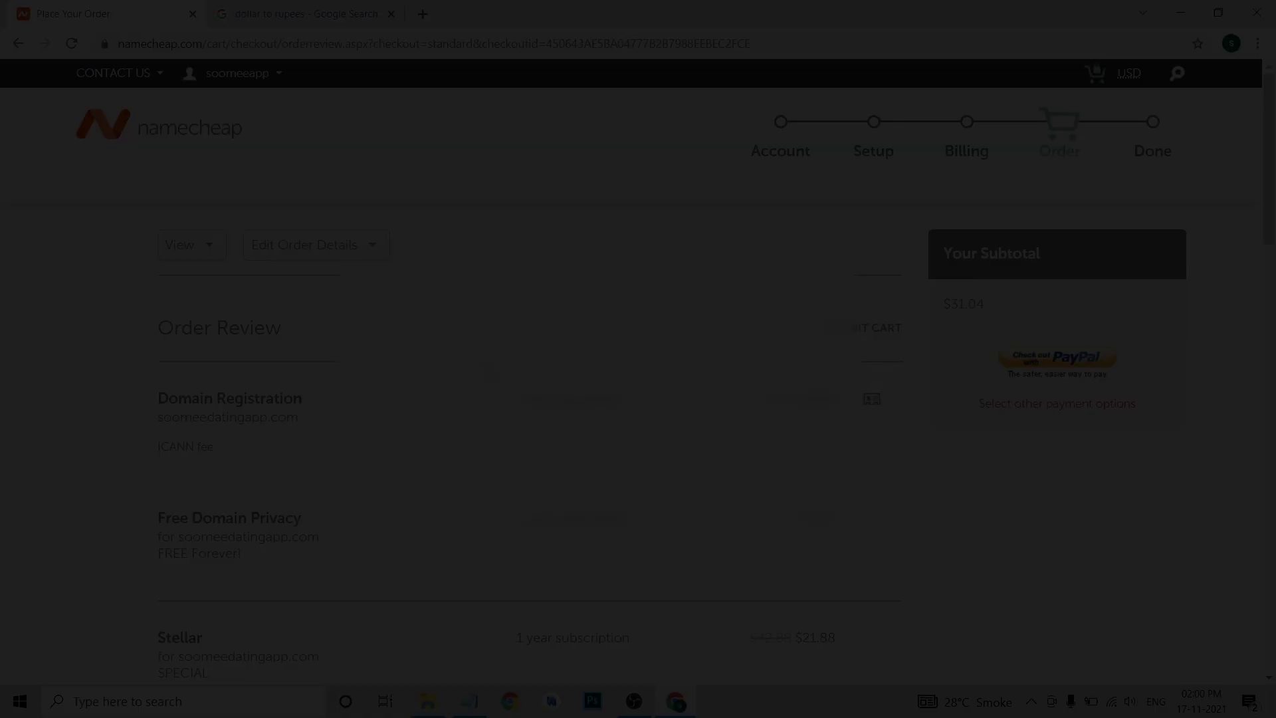
Agree to all of Namecheap's Terms of Service and agreements and start the PayPal checkout
{"action": "scroll", "coordinate": [167, 284], "scroll_direction": "down", "scroll_amount": 15}
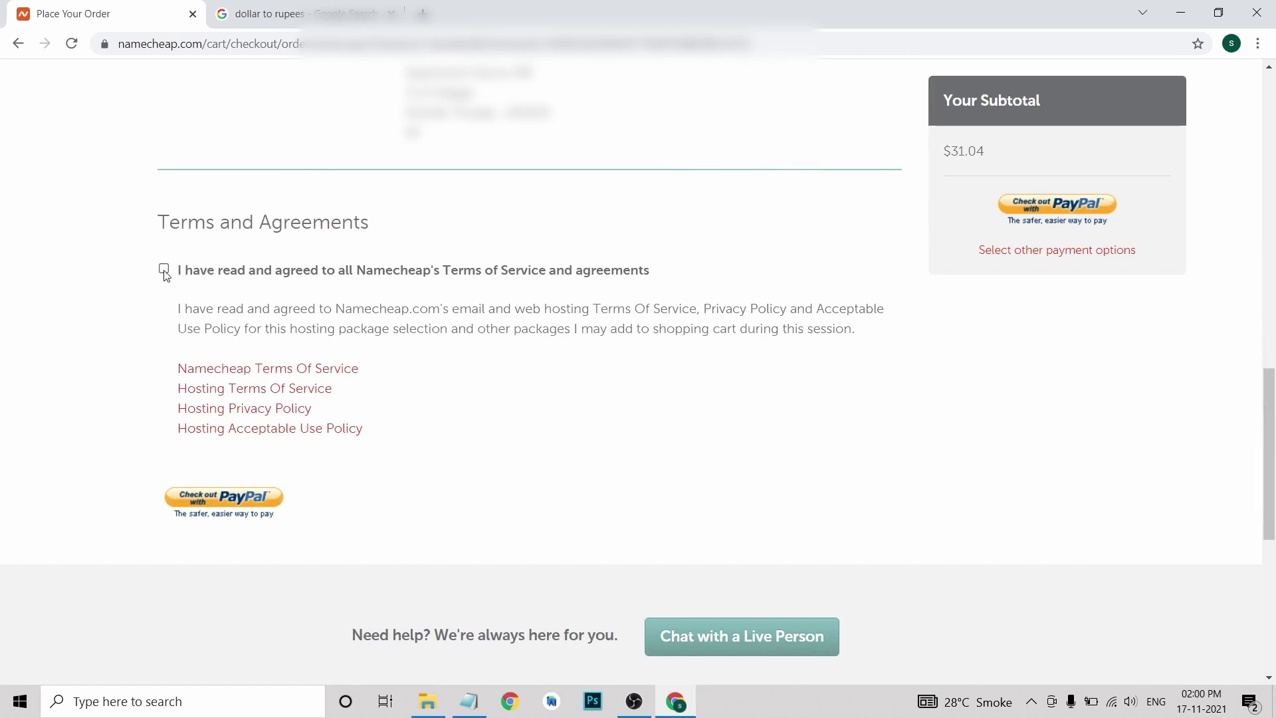
{"action": "left_click", "coordinate": [164, 269]}
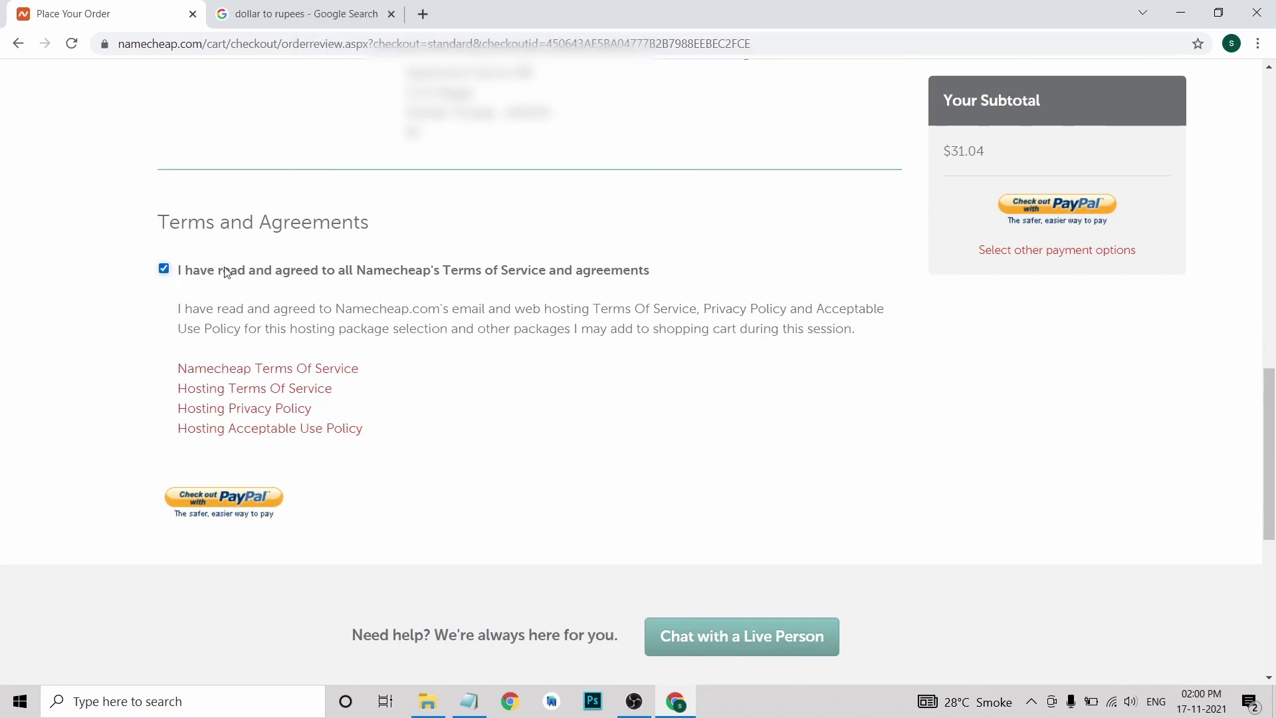
{"action": "left_click", "coordinate": [214, 503]}
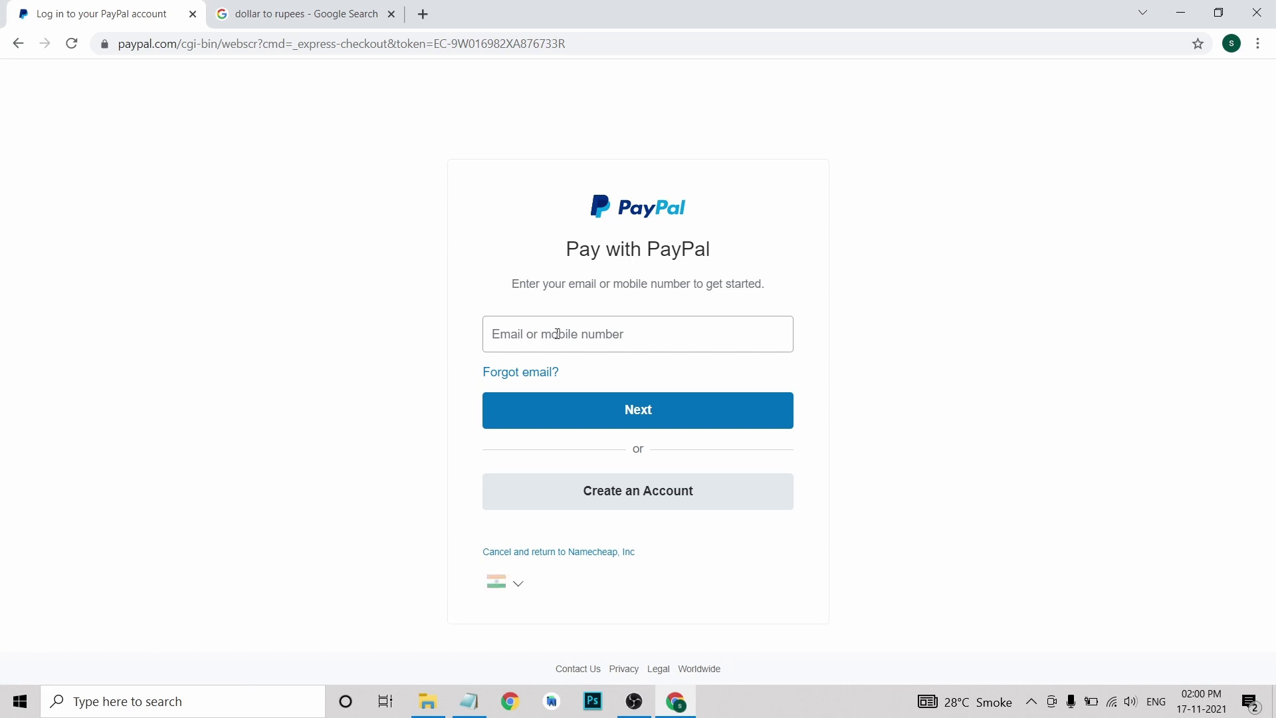
Log in to PayPal with the account's email or mobile number, check the rupee amount and approve the payment to Namecheap
{"action": "left_click", "coordinate": [557, 333]}
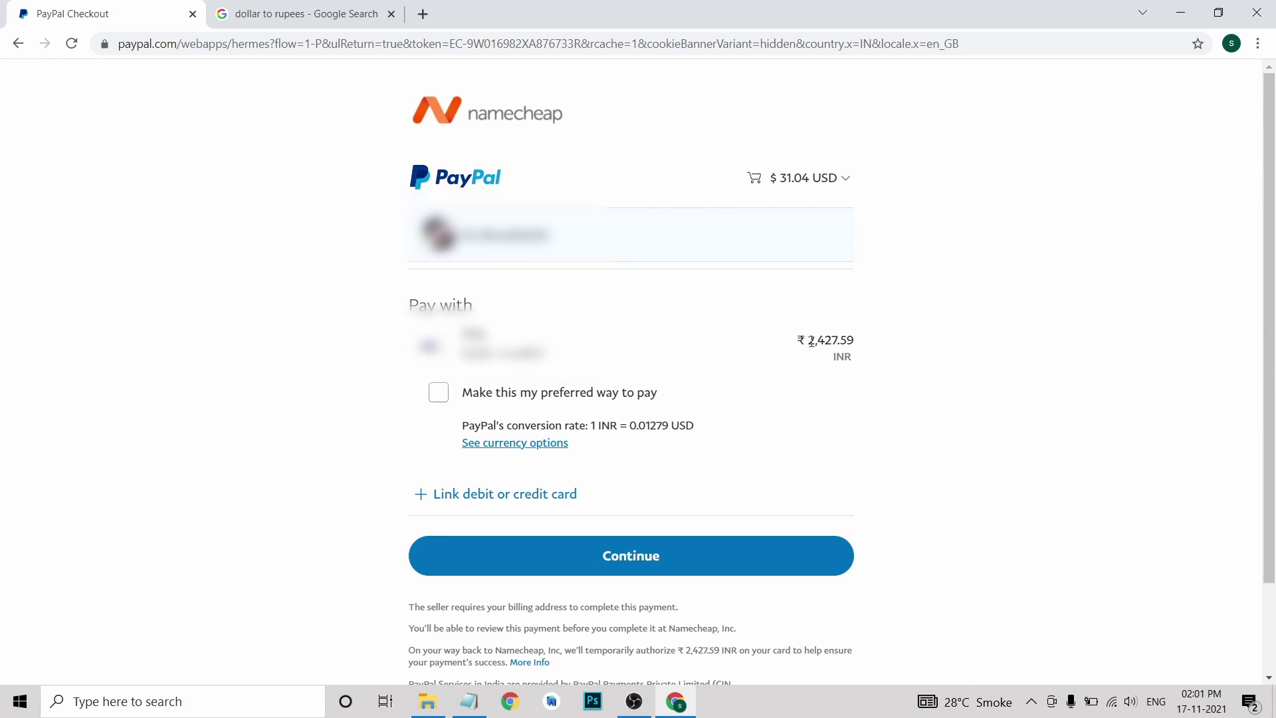
{"action": "left_click_drag", "start_coordinate": [811, 342], "coordinate": [841, 341]}
{"action": "left_click", "coordinate": [826, 340]}
{"action": "left_click", "coordinate": [653, 557]}
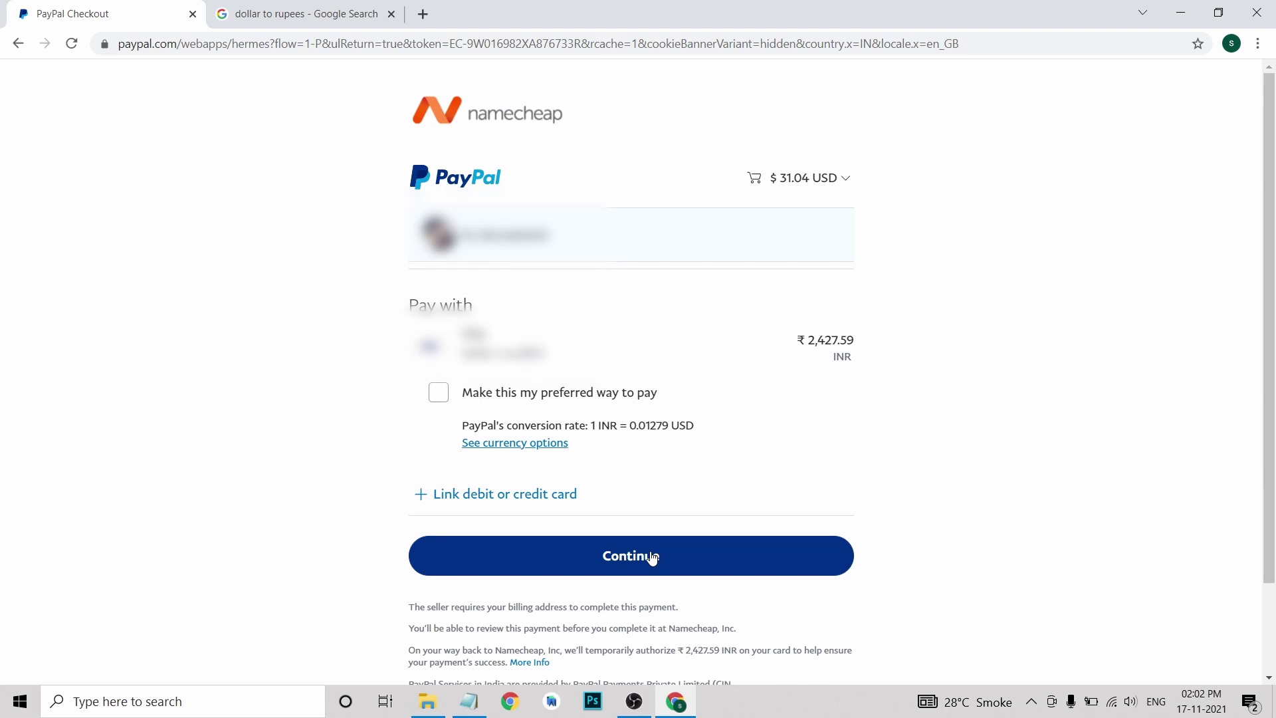
{"action": "left_click", "coordinate": [652, 558]}
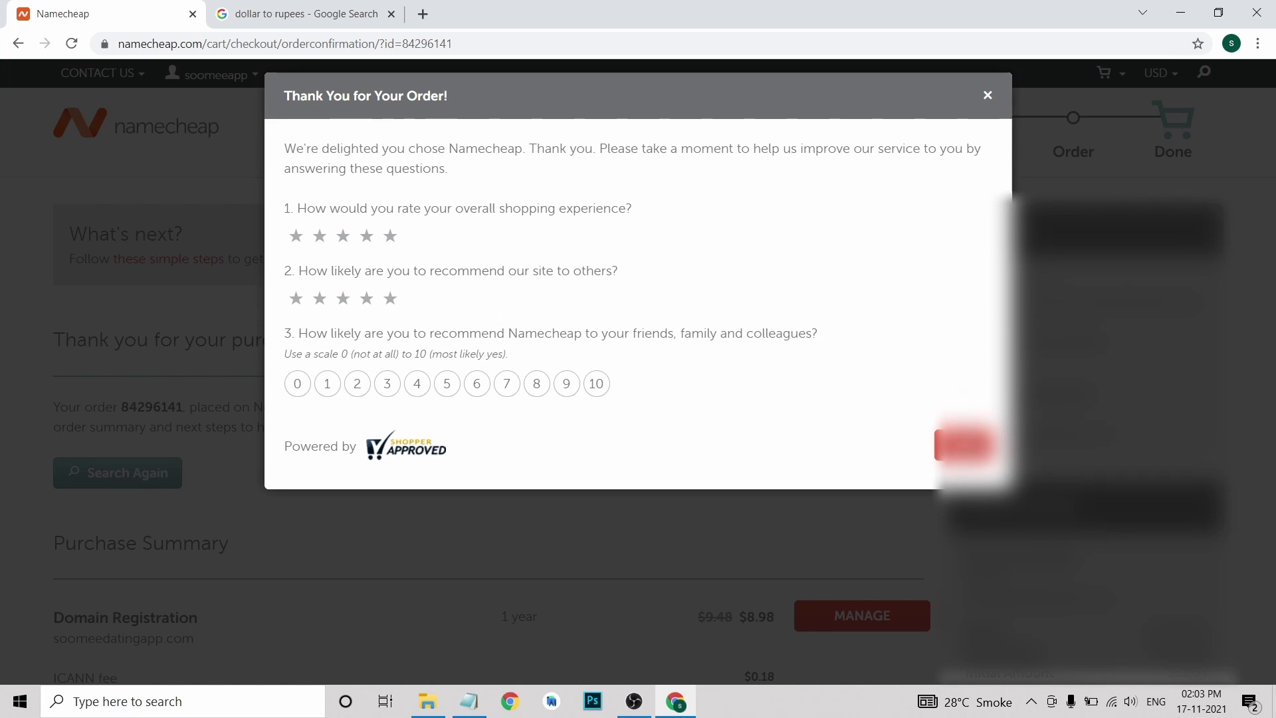
Dismiss the order feedback survey, return to the Namecheap home page and open the account dashboard
{"action": "left_click", "coordinate": [988, 97]}
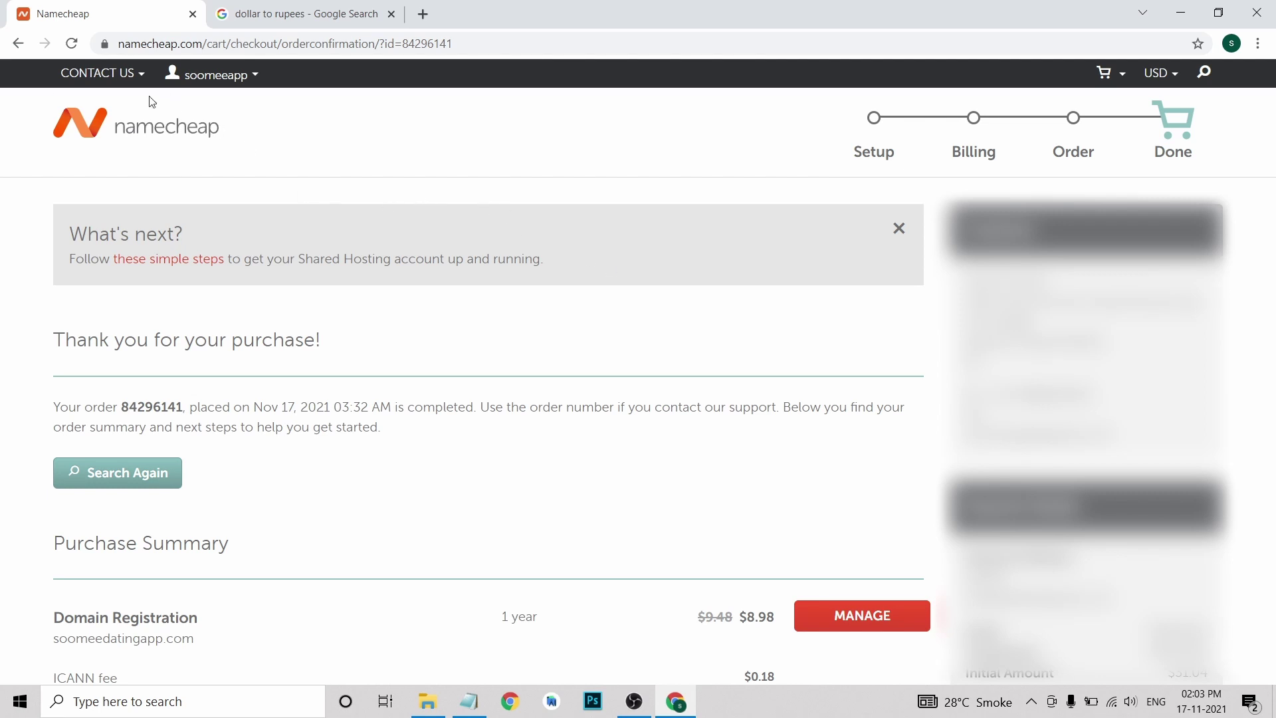
{"action": "left_click", "coordinate": [272, 141]}
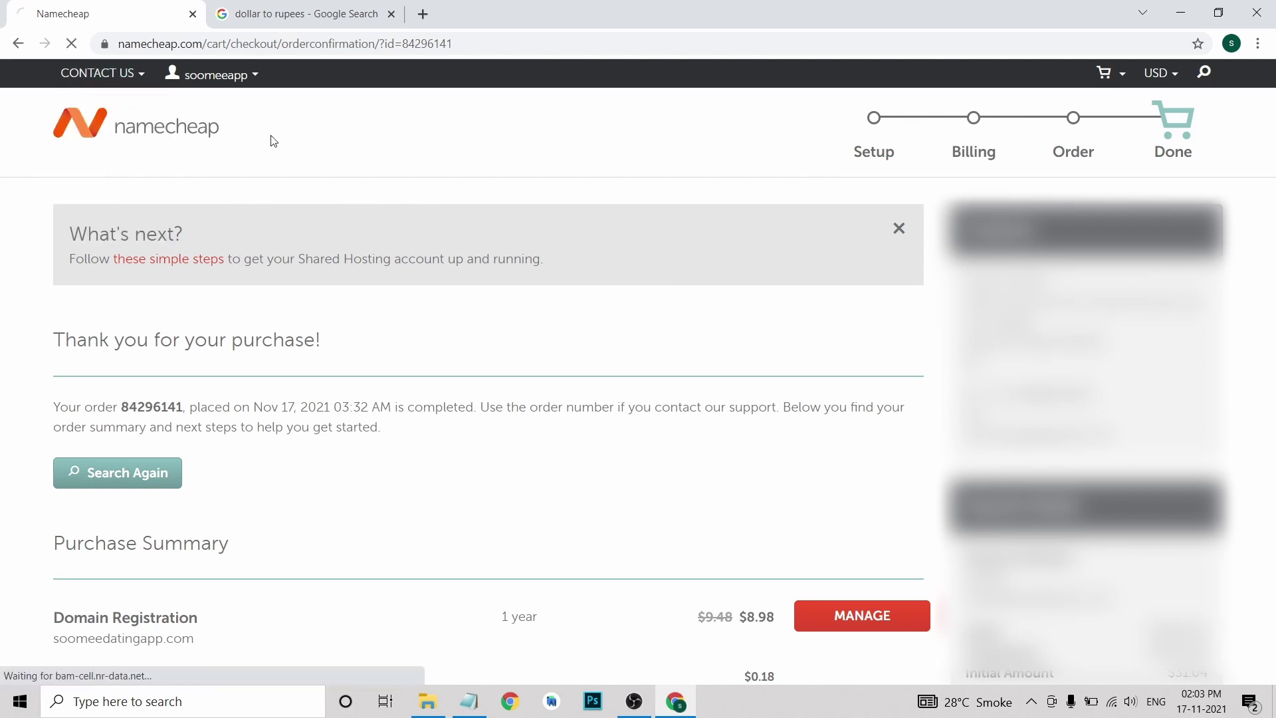
{"action": "mouse_move", "coordinate": [205, 74]}
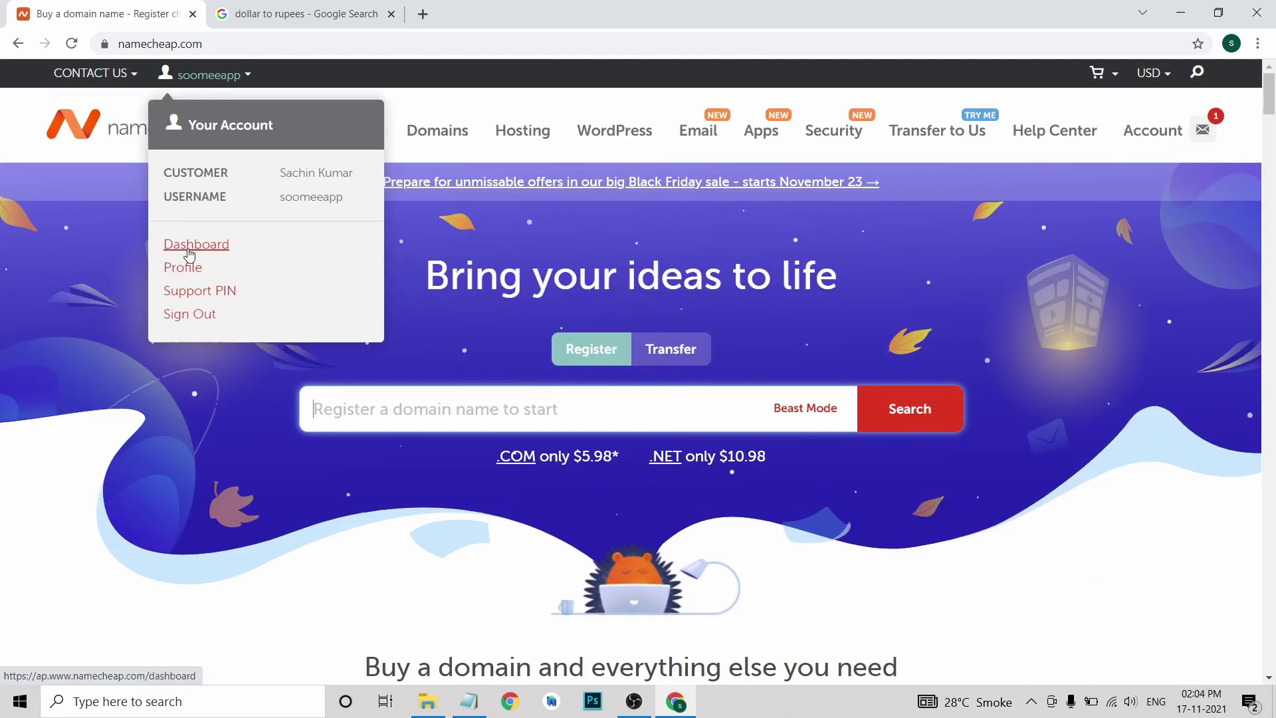
{"action": "left_click", "coordinate": [193, 244]}
Examine the soomeedatingapp.com entry in the recently active list, including its domain and Stellar hosting product details
{"action": "scroll", "coordinate": [252, 299], "scroll_direction": "down", "scroll_amount": 3}
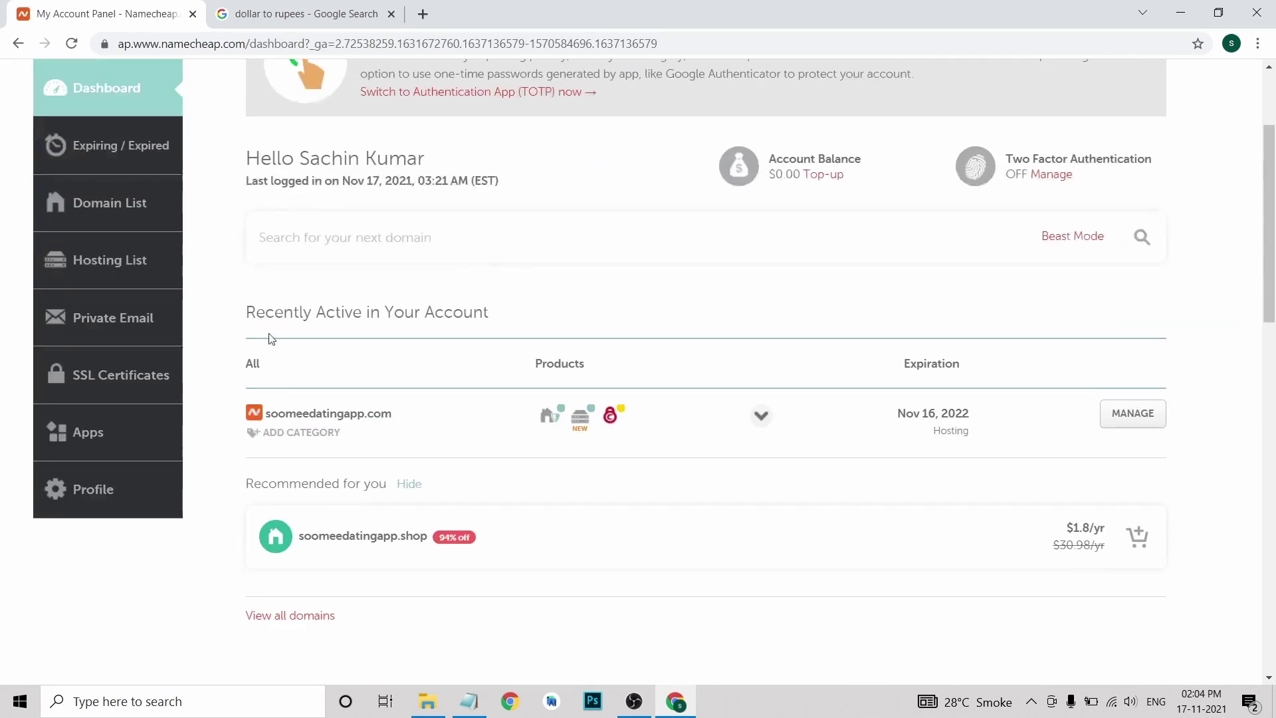
{"action": "left_click_drag", "start_coordinate": [267, 413], "coordinate": [443, 420]}
{"action": "left_click", "coordinate": [443, 419]}
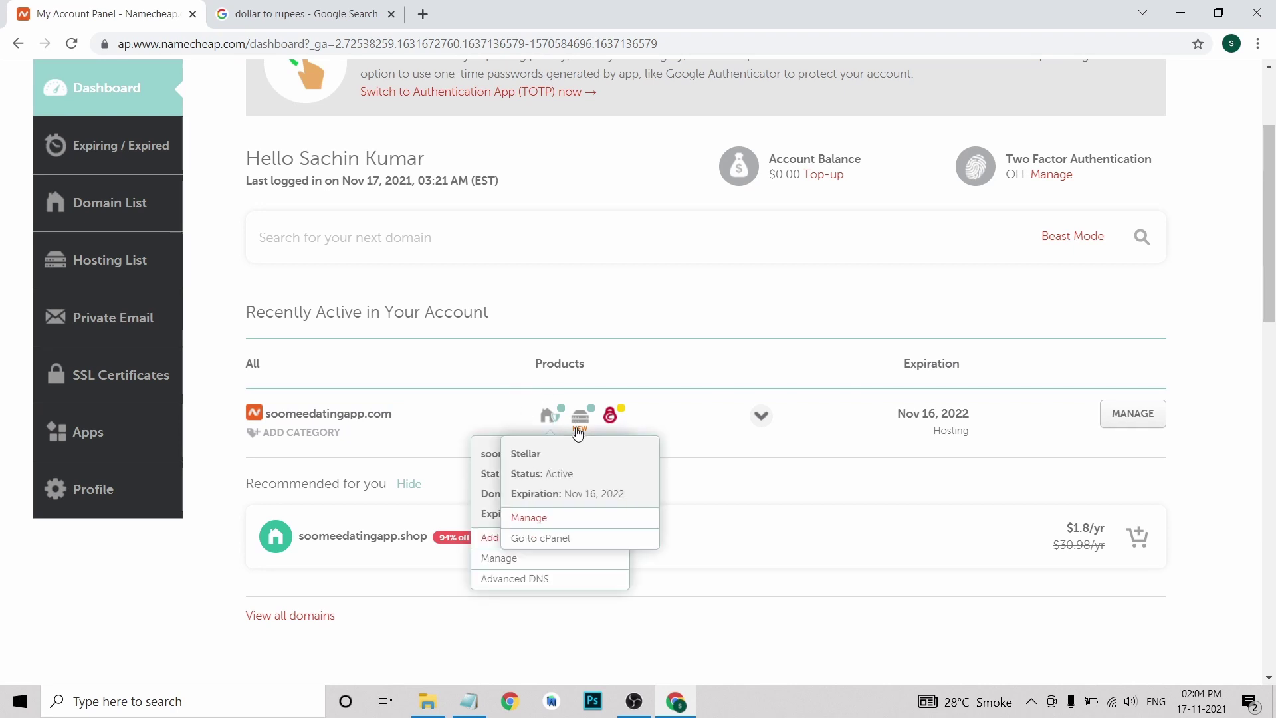
{"action": "mouse_move", "coordinate": [582, 423]}
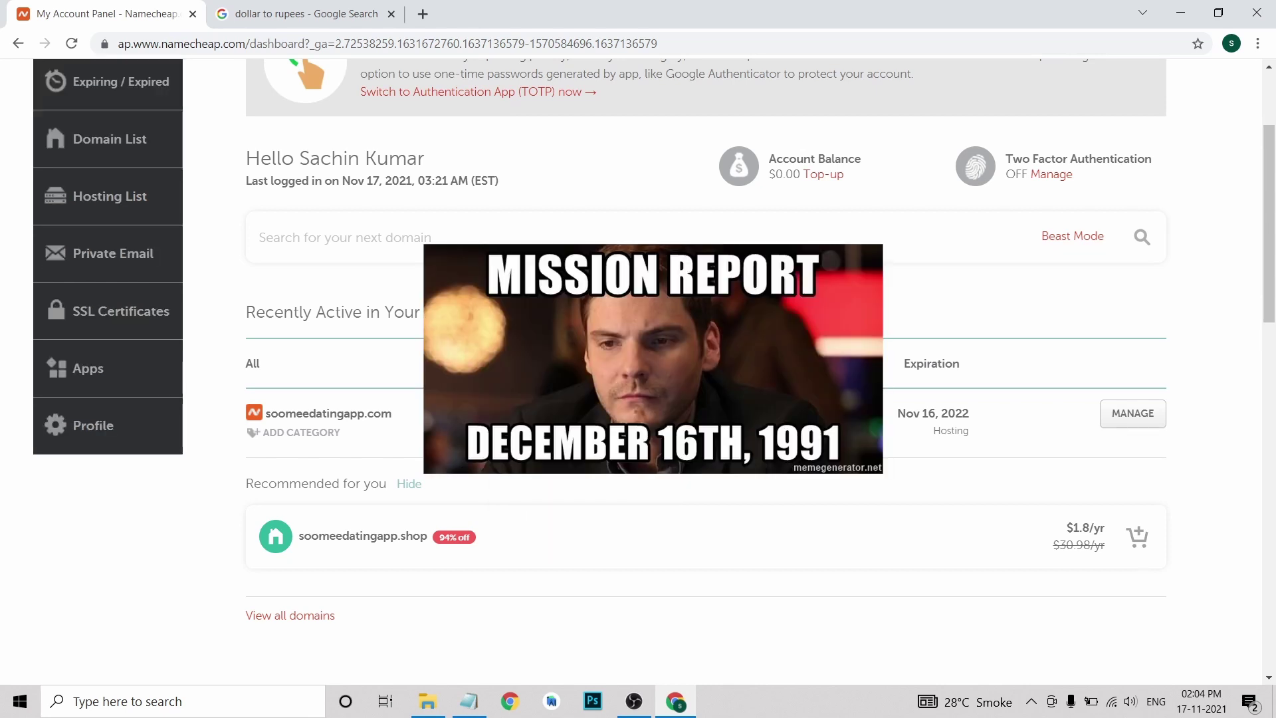
Open the Gmail inbox in a new browser tab
{"action": "scroll", "coordinate": [557, 179], "scroll_direction": "up", "scroll_amount": 3}
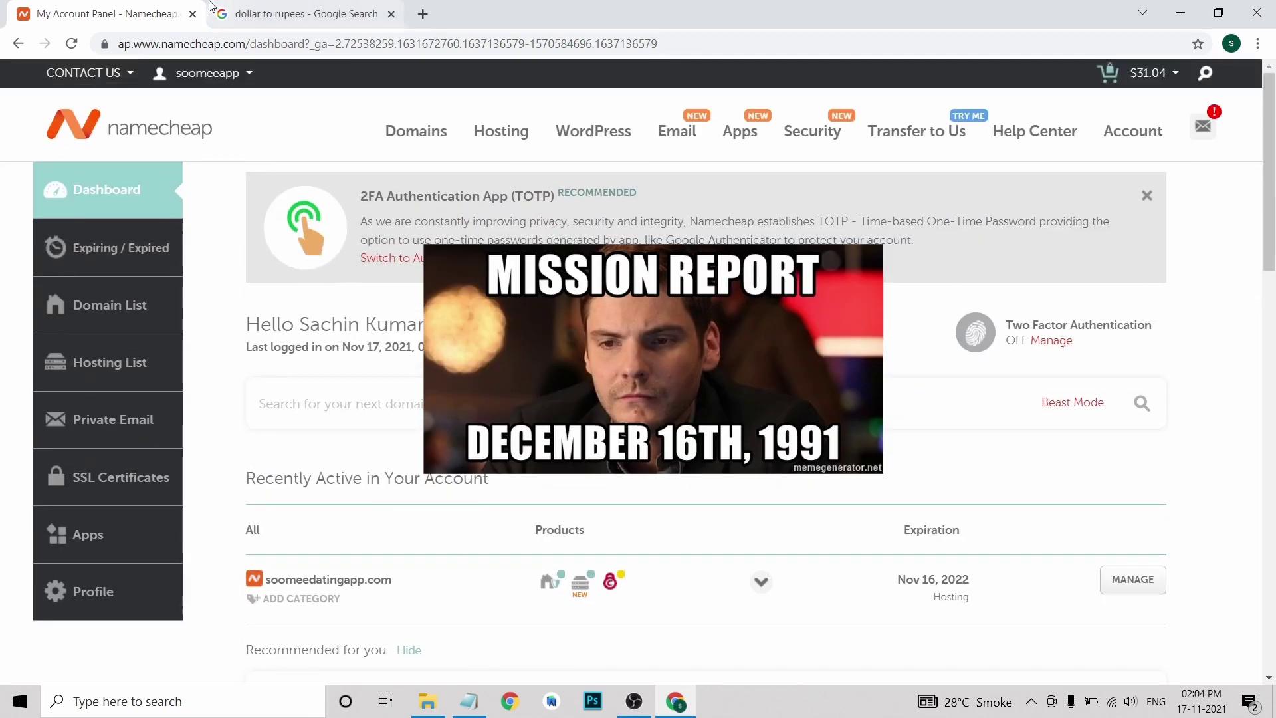
{"action": "left_click", "coordinate": [422, 14]}
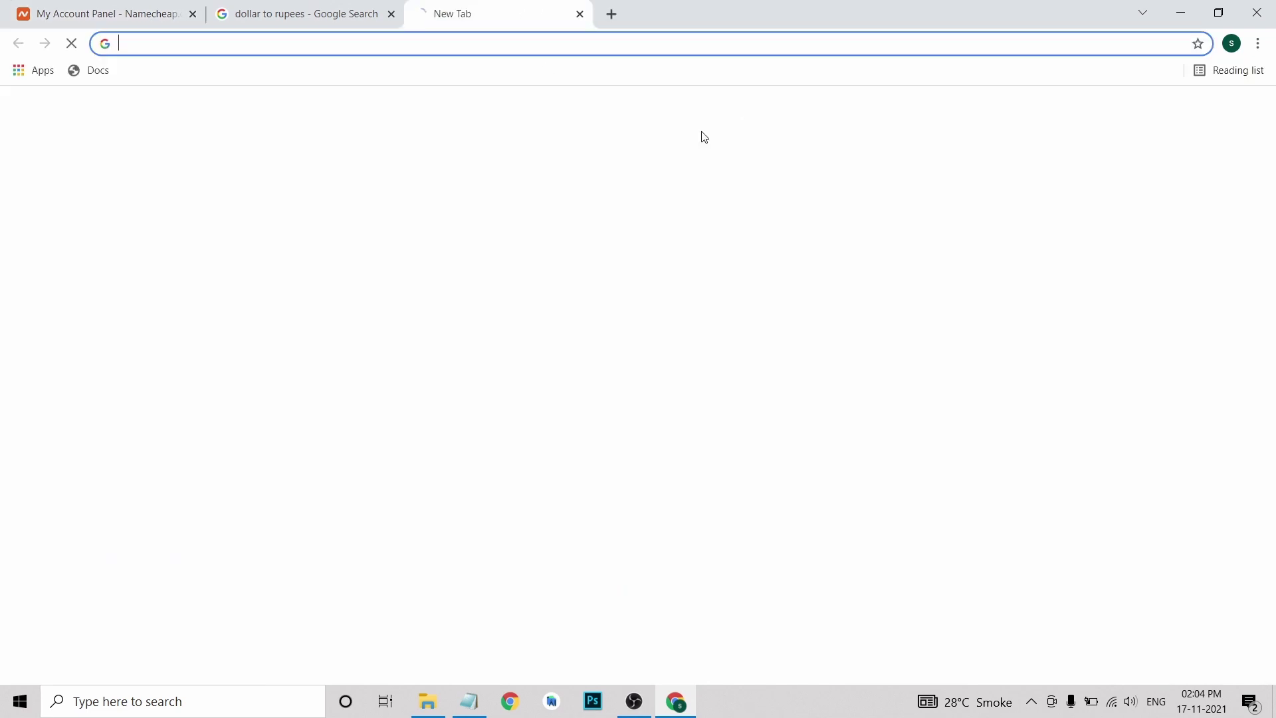
{"action": "left_click", "coordinate": [1123, 113]}
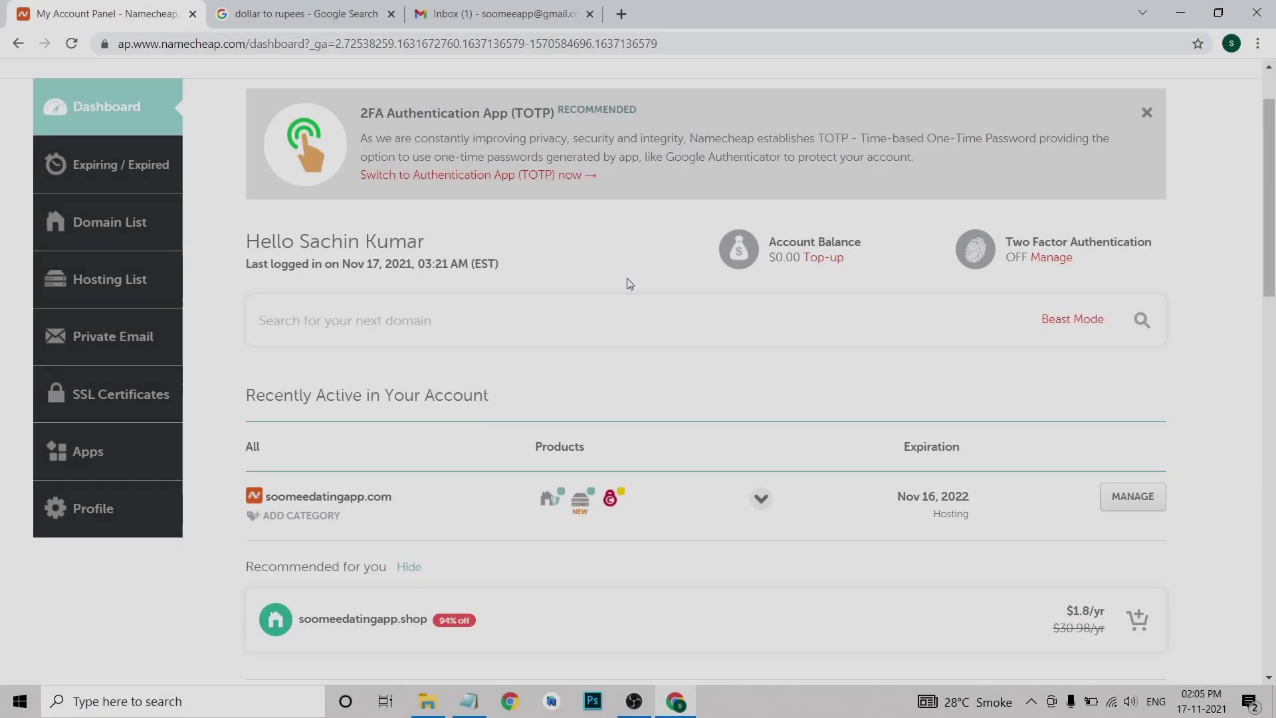
Expand the soomeedatingapp.com entry in the recently active list and examine its domain, privacy, Stellar hosting and SSL products
{"action": "scroll", "coordinate": [677, 354], "scroll_direction": "down", "scroll_amount": 3}
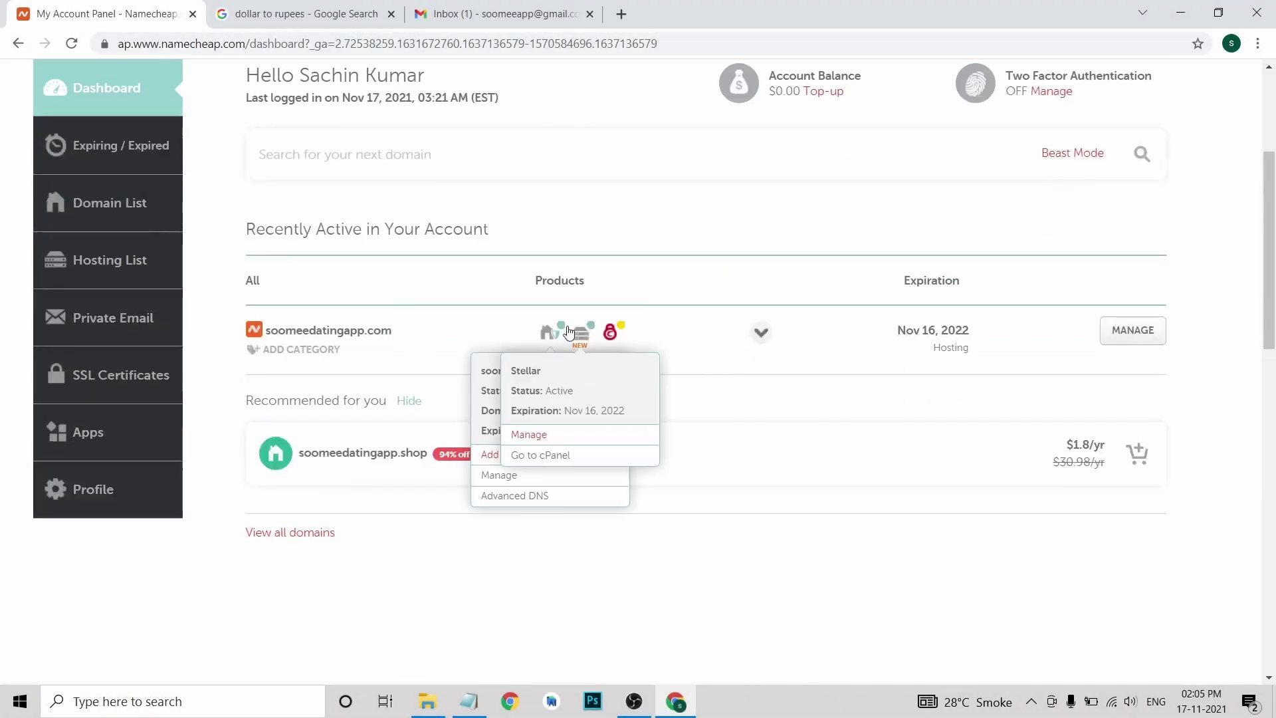
{"action": "scroll", "coordinate": [685, 372], "scroll_direction": "up", "scroll_amount": 4}
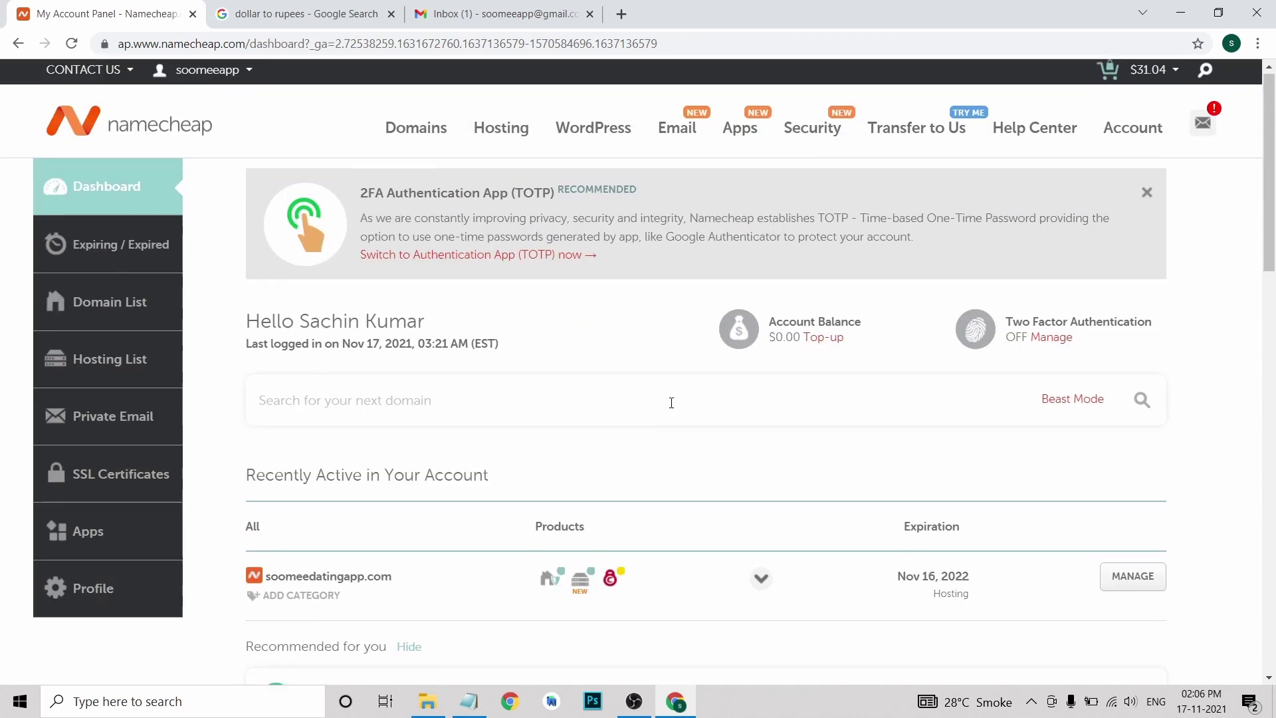
{"action": "scroll", "coordinate": [670, 412], "scroll_direction": "down", "scroll_amount": 2}
{"action": "left_click", "coordinate": [761, 415]}
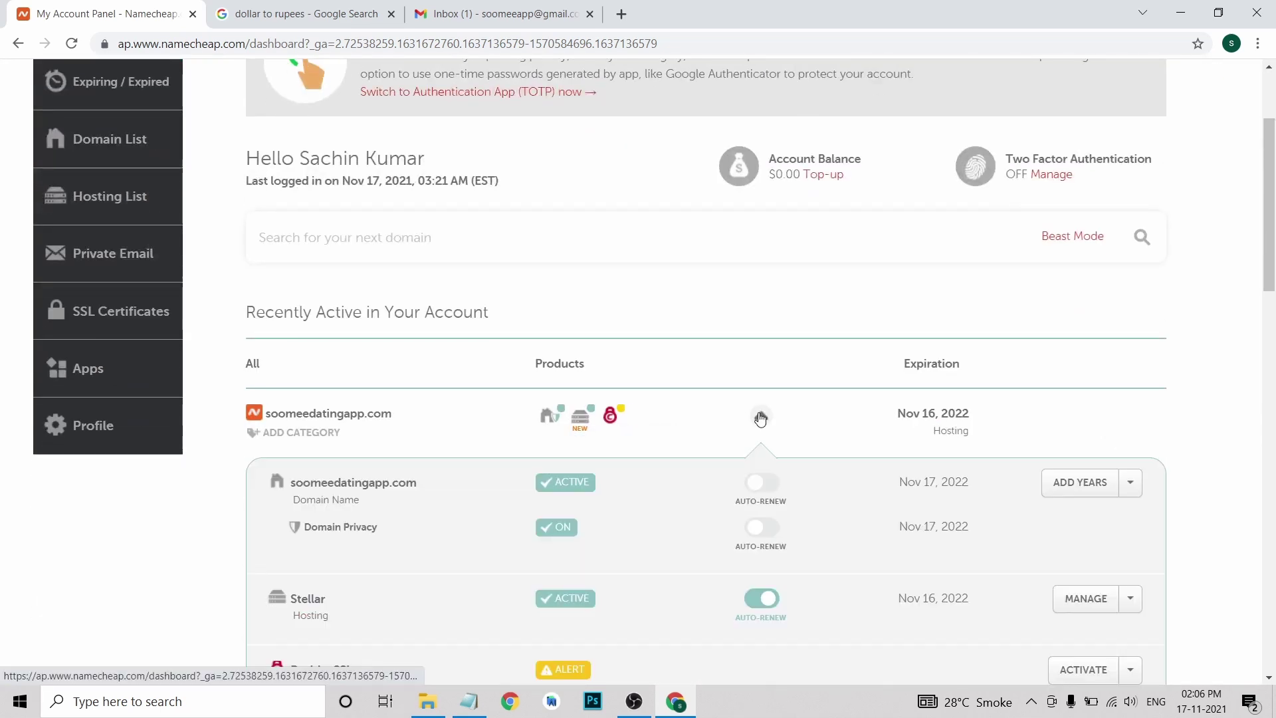
{"action": "scroll", "coordinate": [585, 447], "scroll_direction": "down", "scroll_amount": 2}
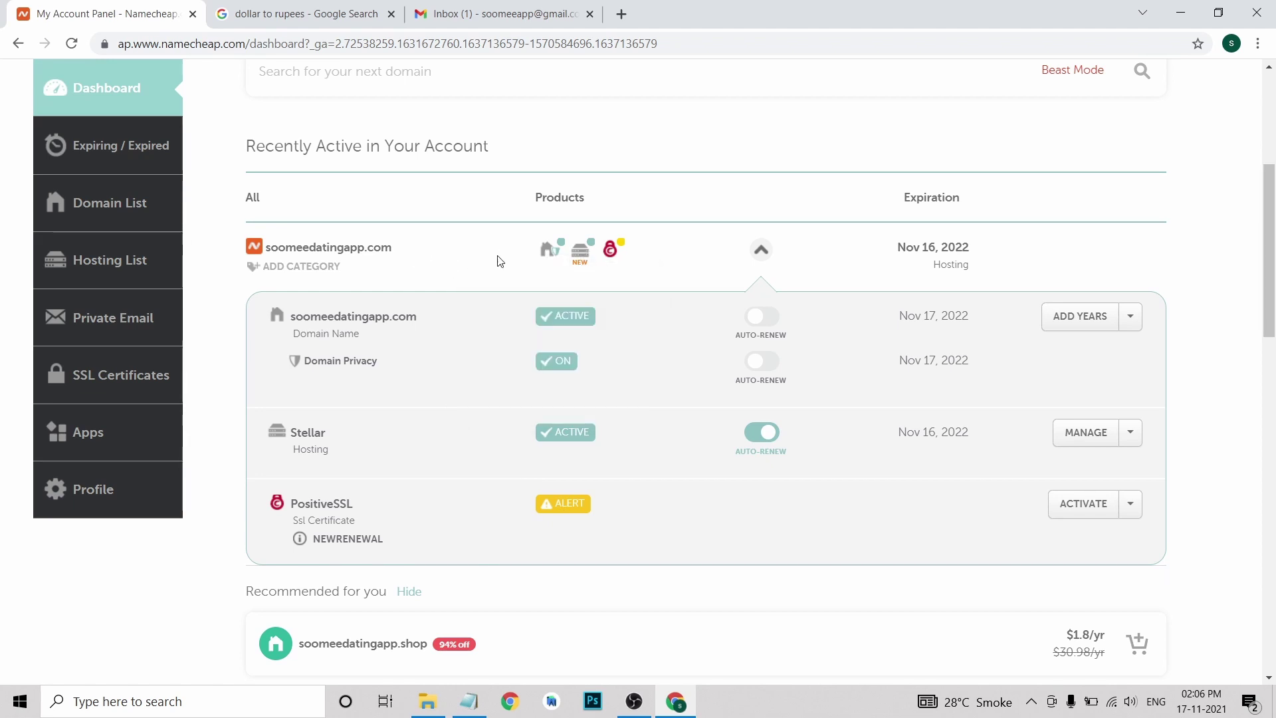
Open cPanel for the Stellar hosting product of soomeedatingapp.com and dismiss the welcome section
{"action": "mouse_move", "coordinate": [583, 250]}
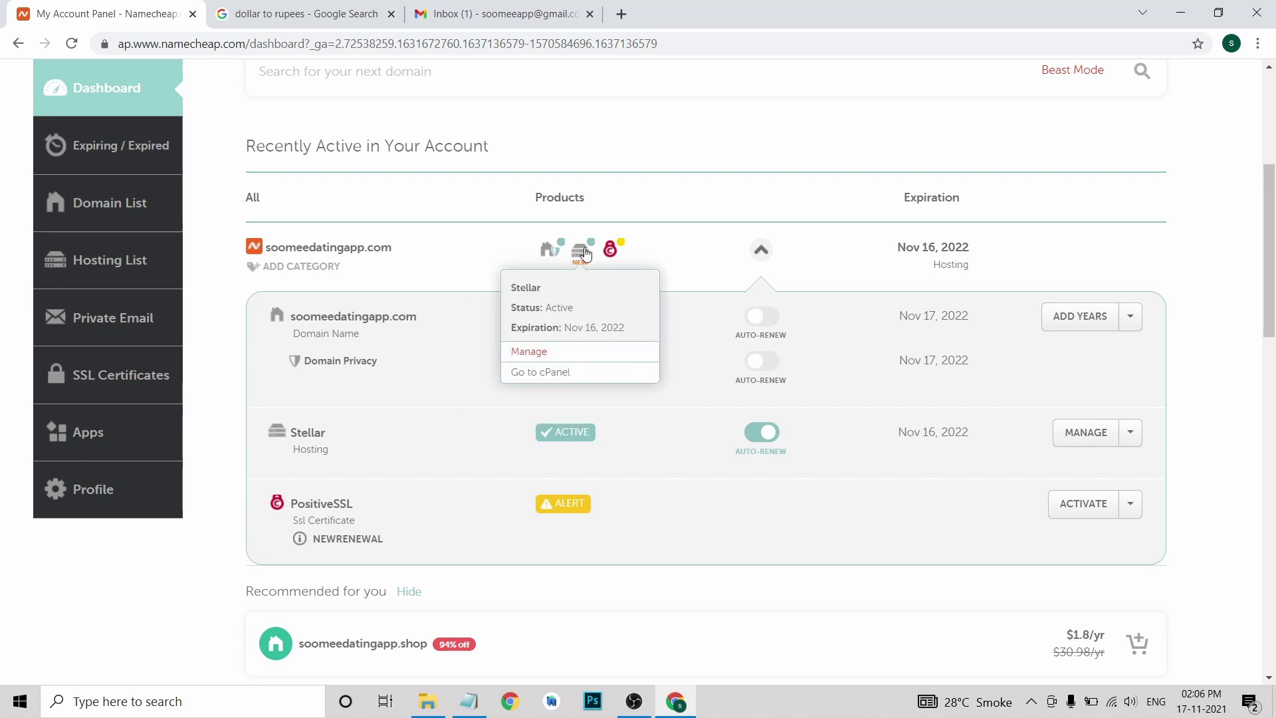
{"action": "left_click", "coordinate": [557, 375]}
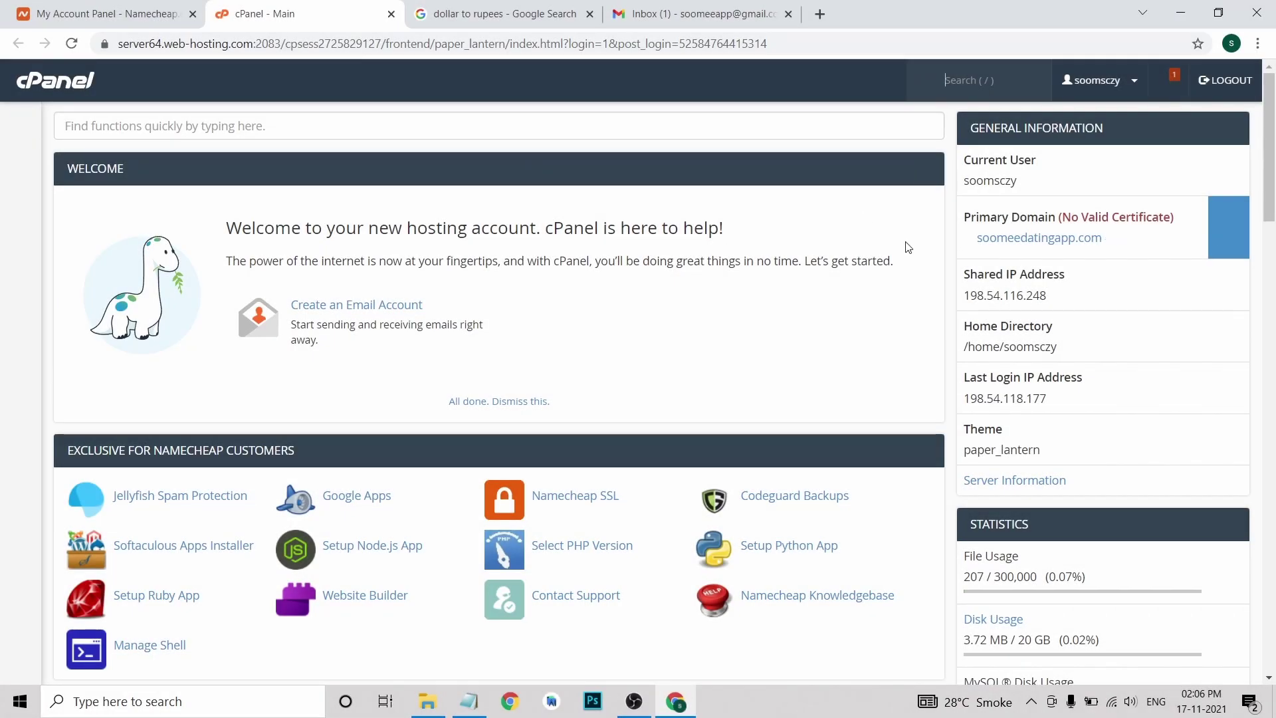
{"action": "left_click", "coordinate": [924, 170]}
Look through the cPanel tool sections from Email and Files down to Softaculous Apps Installer, and close the cPanel page
{"action": "scroll", "coordinate": [447, 336], "scroll_direction": "down", "scroll_amount": 7}
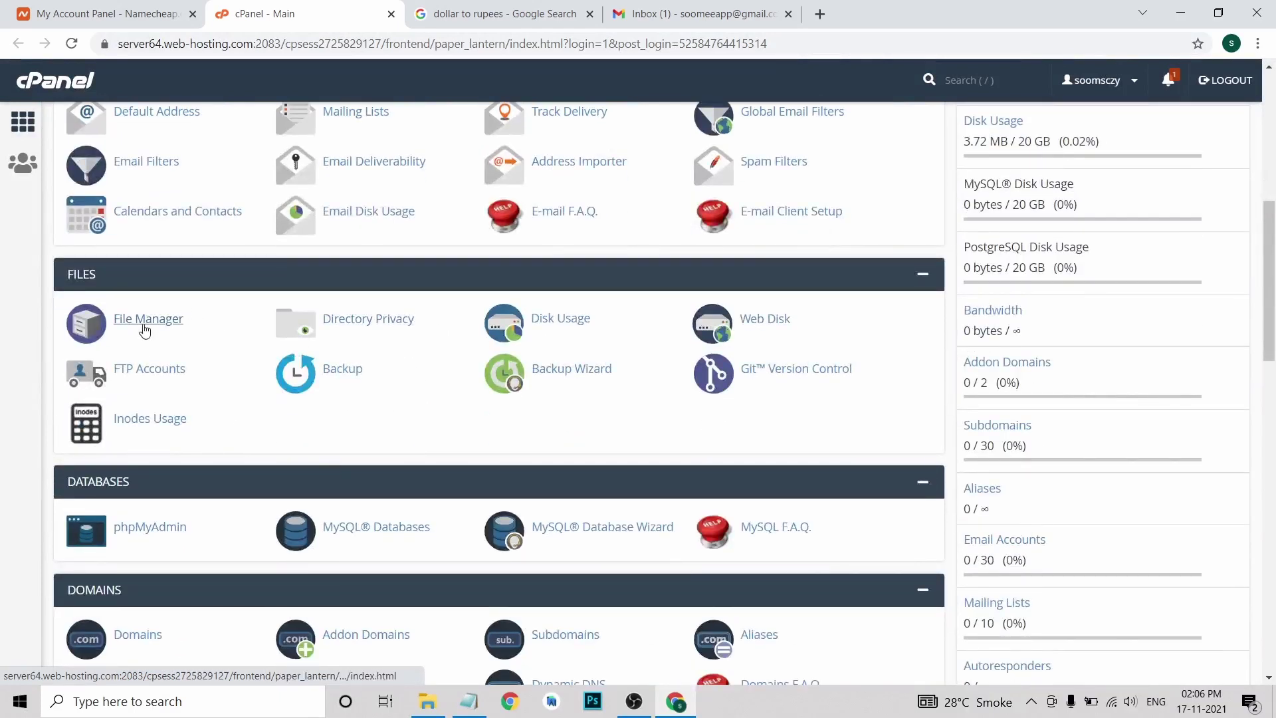
{"action": "scroll", "coordinate": [276, 447], "scroll_direction": "down", "scroll_amount": 12}
{"action": "scroll", "coordinate": [370, 413], "scroll_direction": "down", "scroll_amount": 5}
{"action": "scroll", "coordinate": [363, 396], "scroll_direction": "up", "scroll_amount": 1}
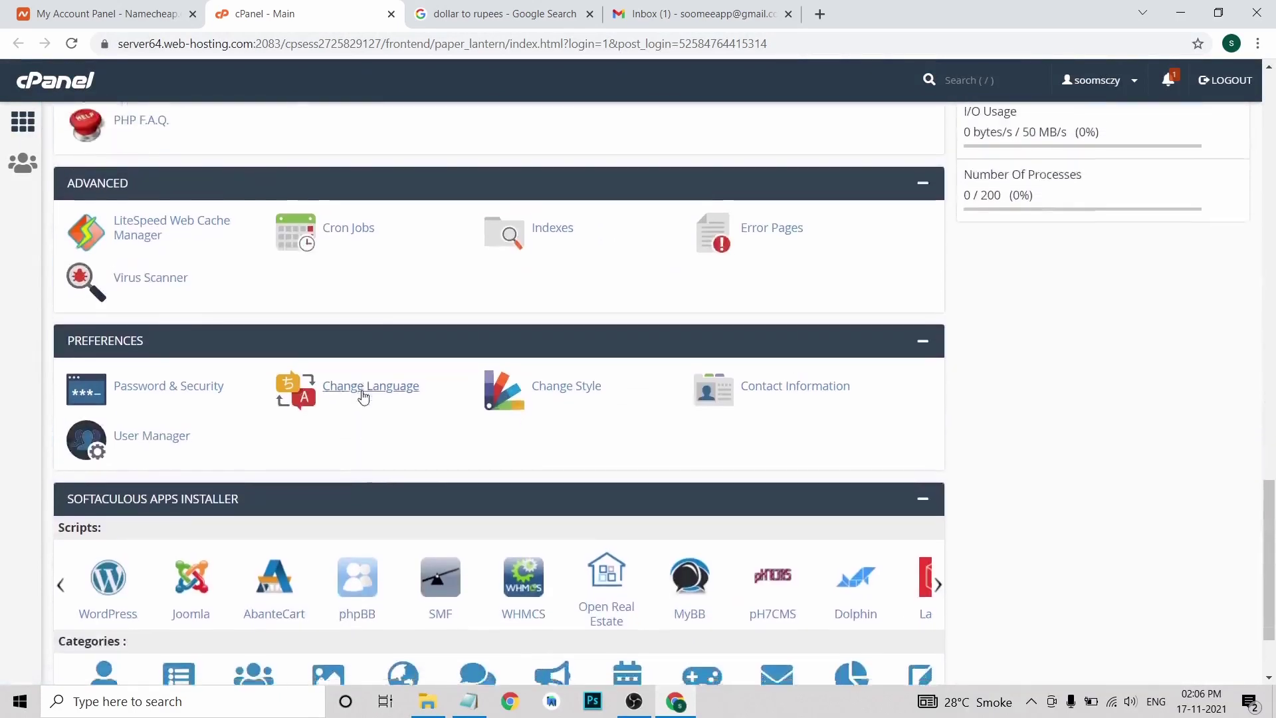
{"action": "scroll", "coordinate": [363, 396], "scroll_direction": "down", "scroll_amount": 1}
{"action": "scroll", "coordinate": [655, 461], "scroll_direction": "down", "scroll_amount": 1}
{"action": "scroll", "coordinate": [296, 521], "scroll_direction": "up", "scroll_amount": 2}
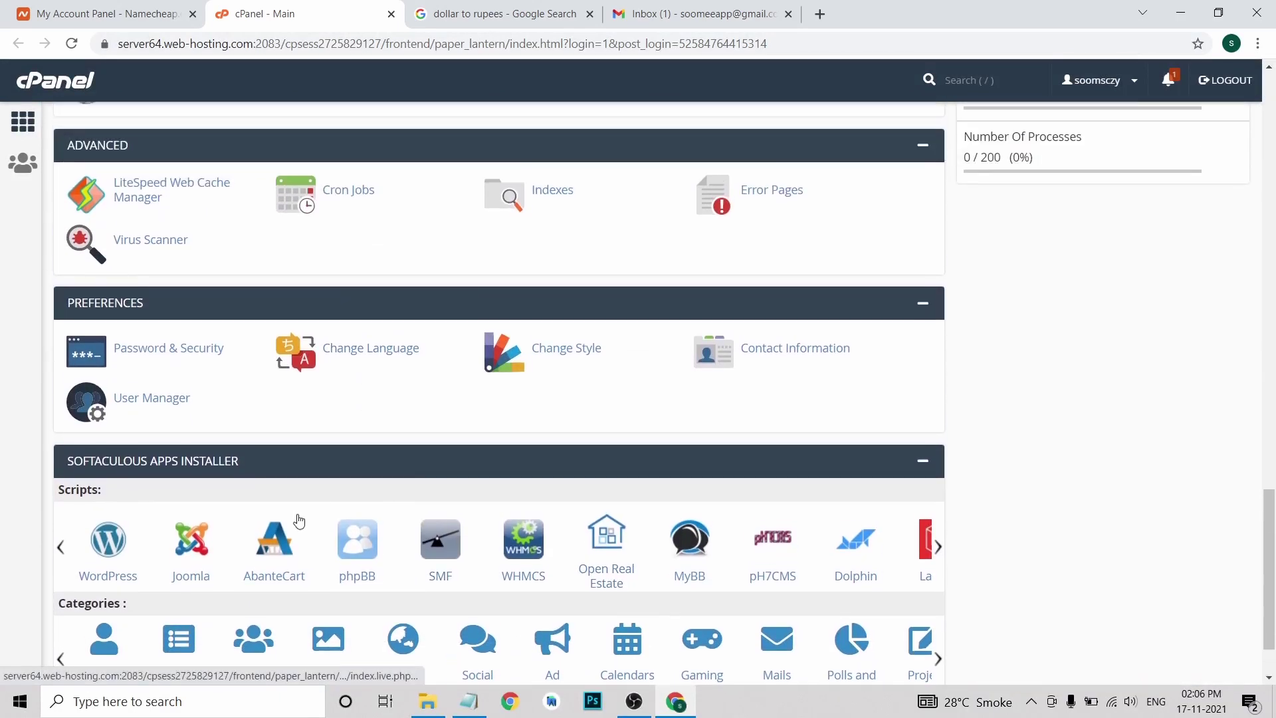
{"action": "scroll", "coordinate": [262, 530], "scroll_direction": "down", "scroll_amount": 2}
{"action": "scroll", "coordinate": [359, 478], "scroll_direction": "up", "scroll_amount": 15}
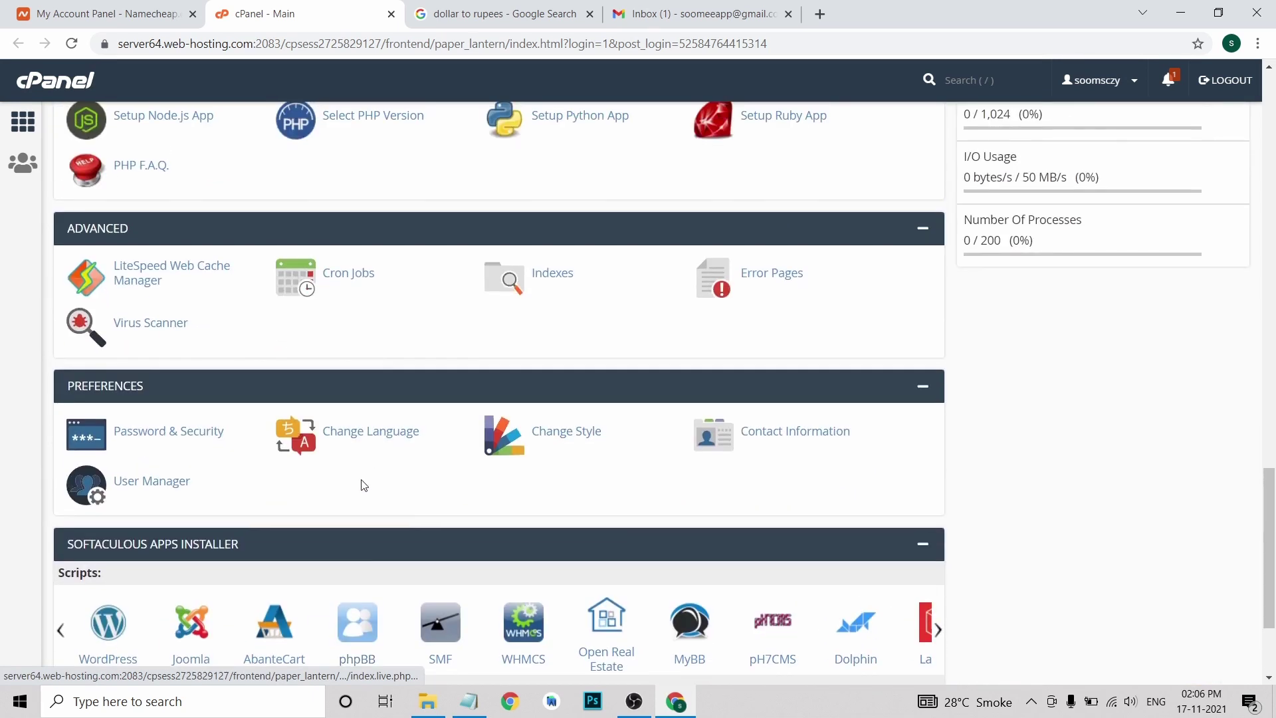
{"action": "scroll", "coordinate": [359, 465], "scroll_direction": "up", "scroll_amount": 10}
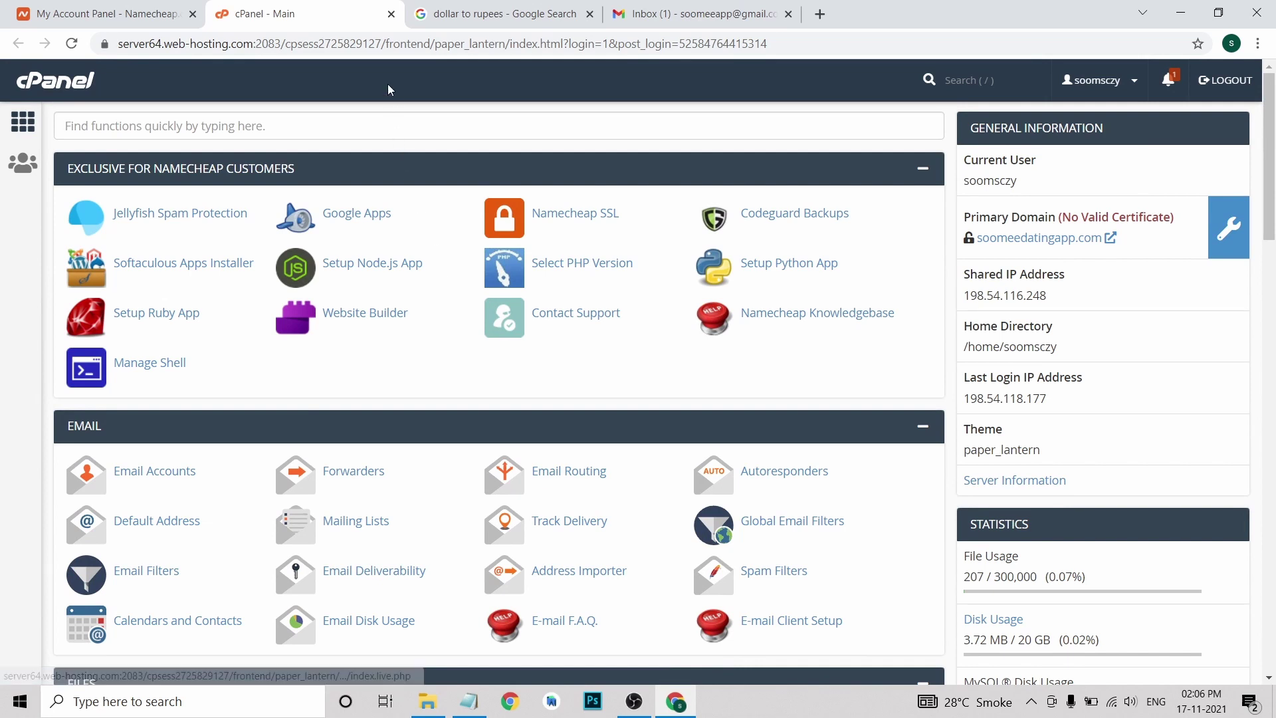
{"action": "left_click", "coordinate": [391, 14]}
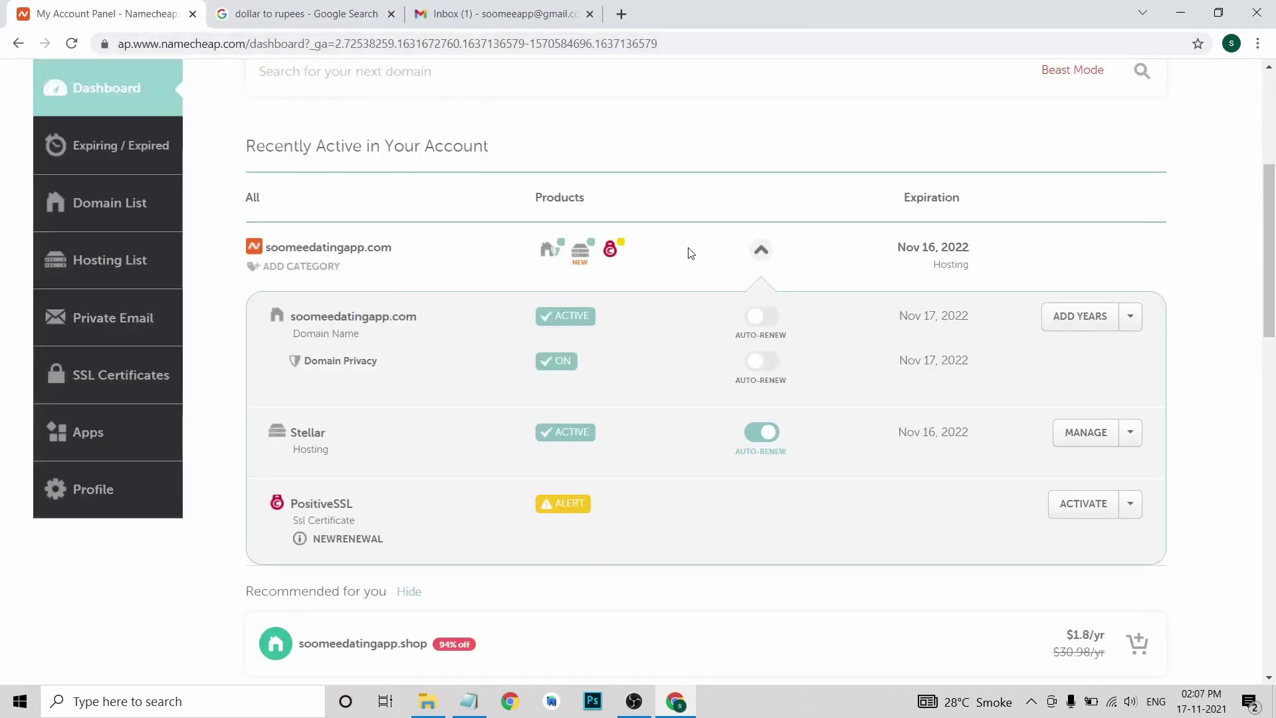
Review the soomeedatingapp.com products on the dashboard and highlight the converted rupee amount in the dollar to rupees search
{"action": "scroll", "coordinate": [676, 266], "scroll_direction": "up", "scroll_amount": 1}
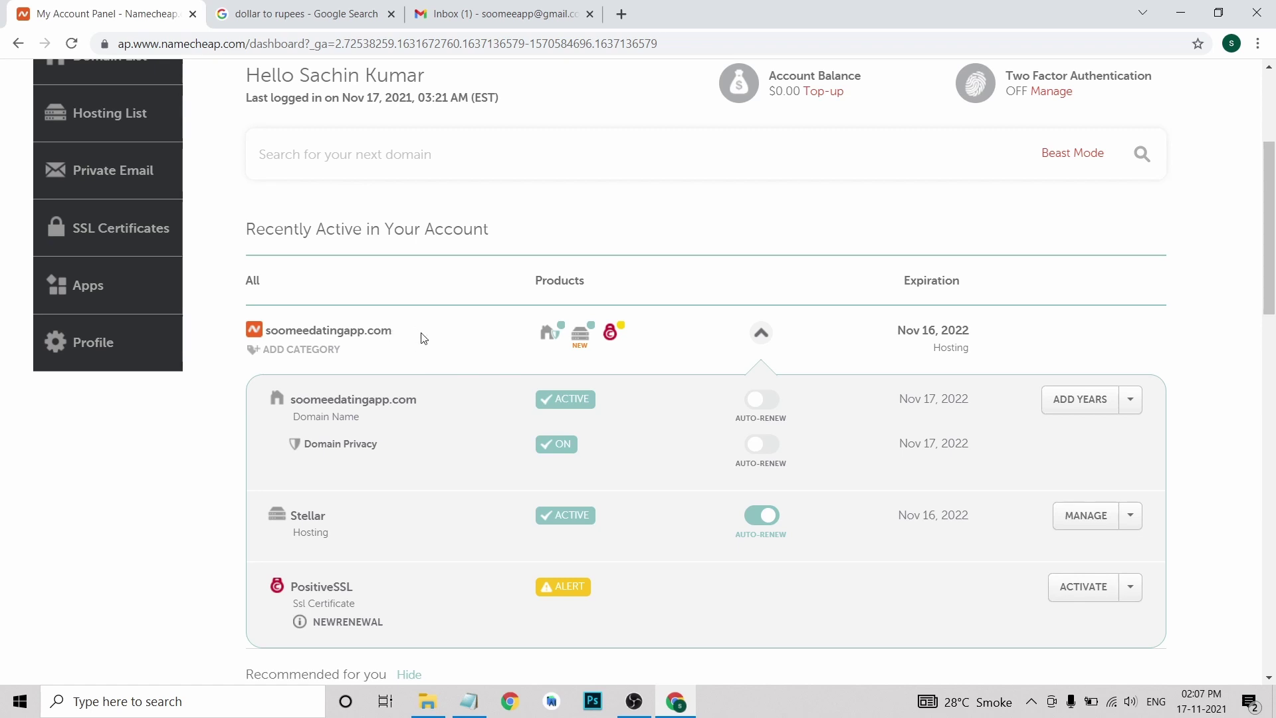
{"action": "scroll", "coordinate": [451, 457], "scroll_direction": "down", "scroll_amount": 1}
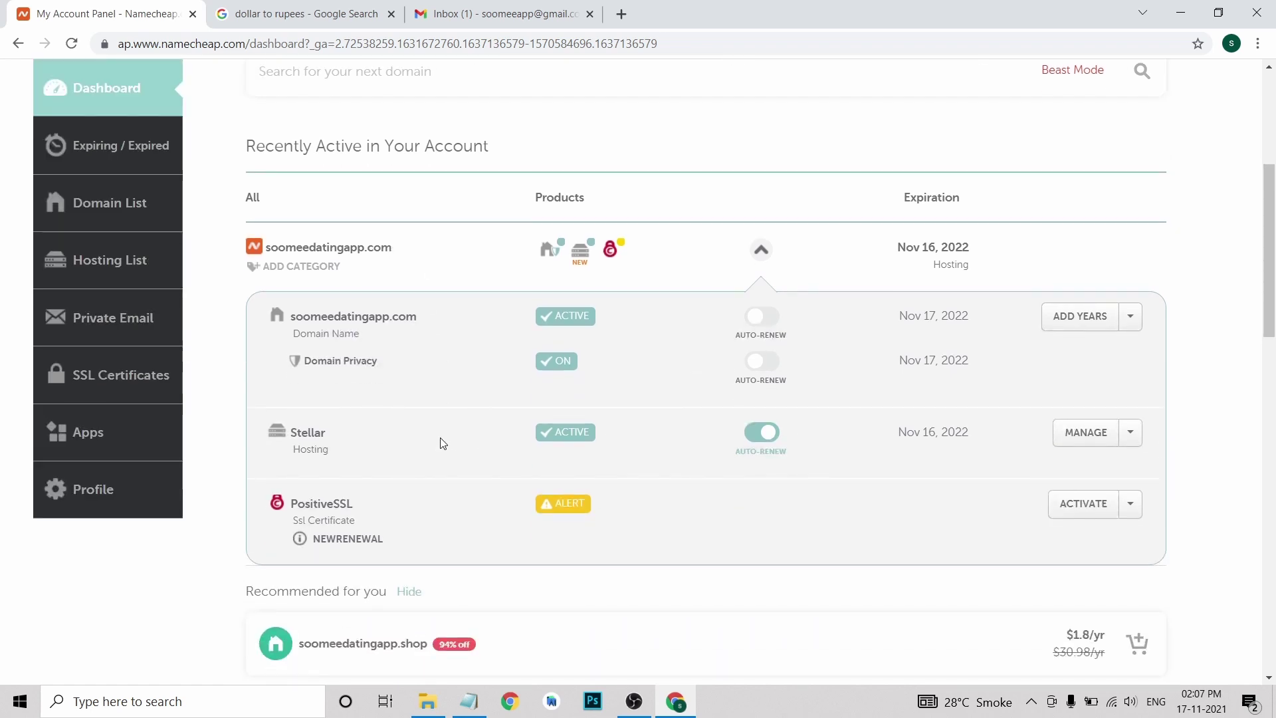
{"action": "left_click", "coordinate": [319, 24]}
{"action": "left_click", "coordinate": [111, 383]}
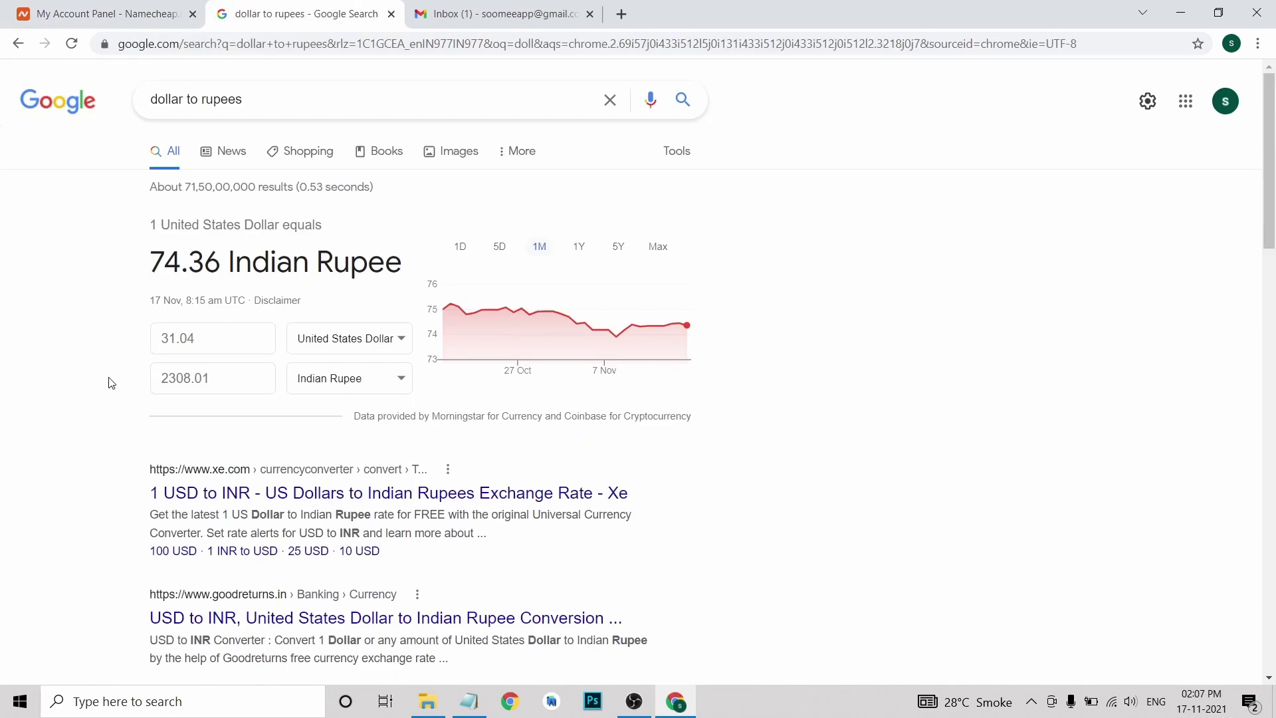
{"action": "left_click_drag", "start_coordinate": [214, 379], "coordinate": [82, 375]}
{"action": "left_click", "coordinate": [93, 382]}
{"action": "left_click", "coordinate": [224, 379]}
Search Google for "black friday" in a new browser tab and highlight the sale date
{"action": "key", "text": "ctrl+t"}
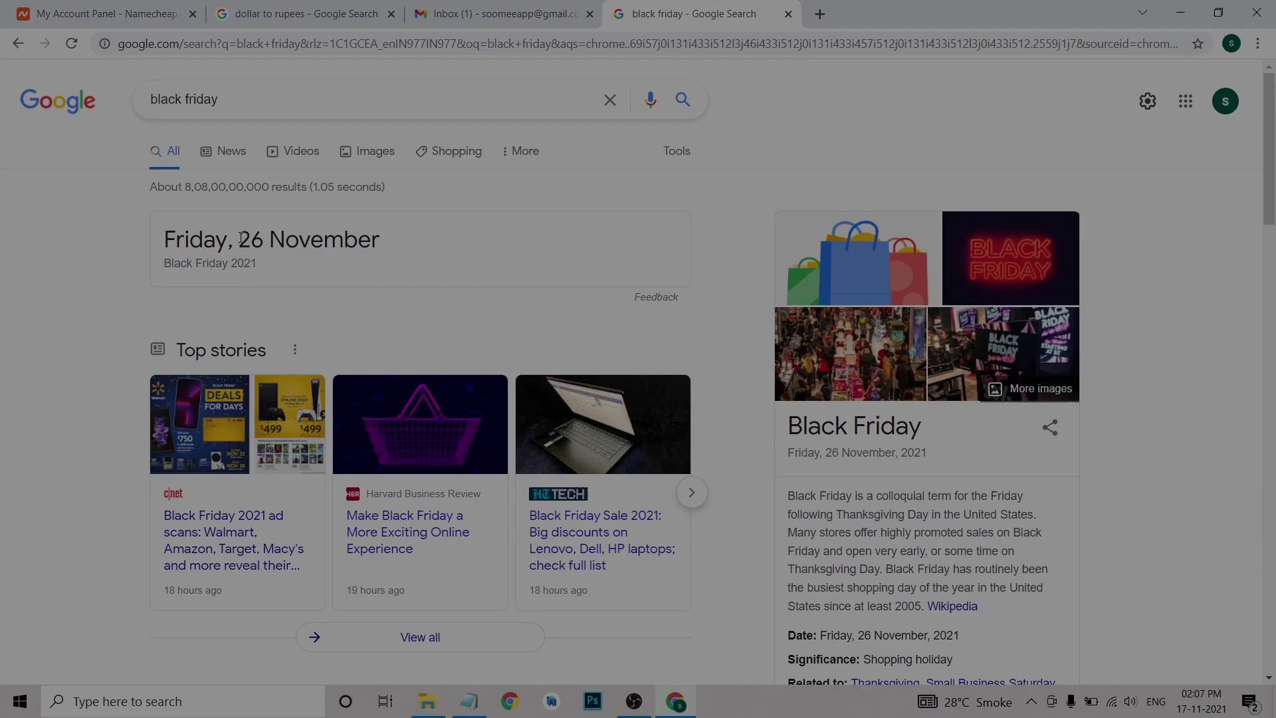
{"action": "left_click_drag", "start_coordinate": [240, 240], "coordinate": [409, 229]}
{"action": "left_click", "coordinate": [401, 252]}
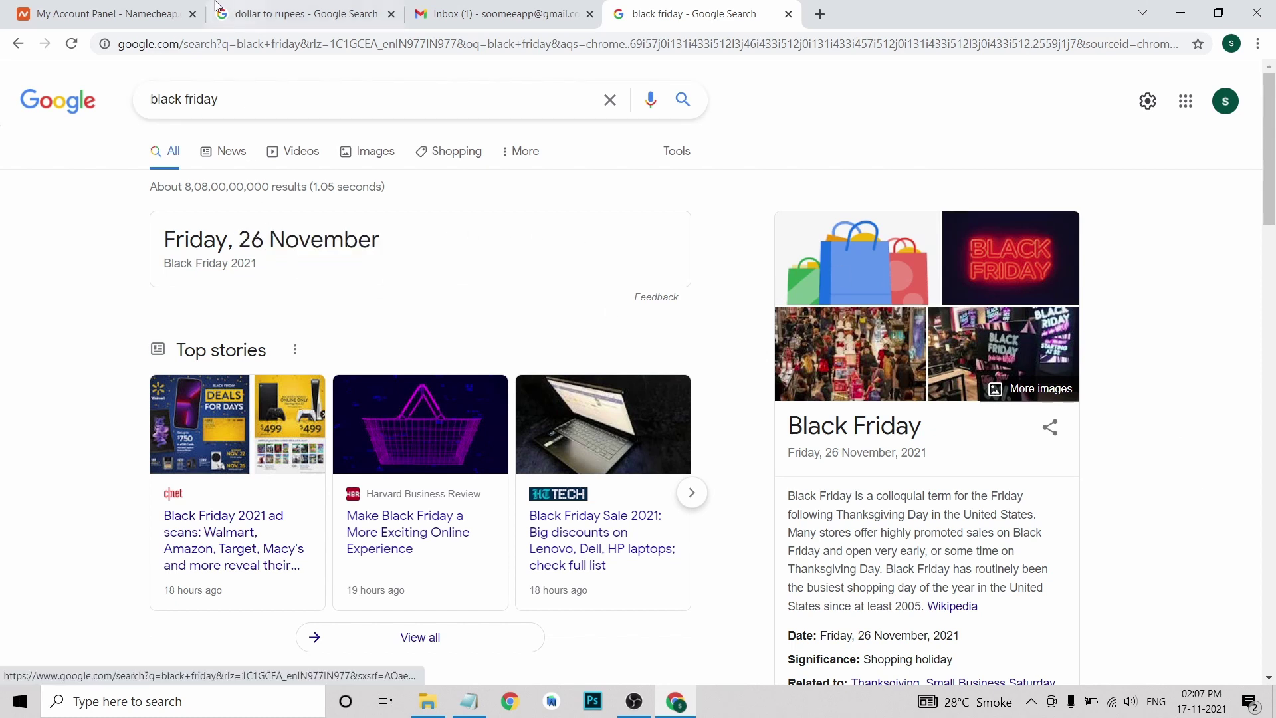
Return to the Namecheap account dashboard and look over the account overview
{"action": "left_click", "coordinate": [112, 15]}
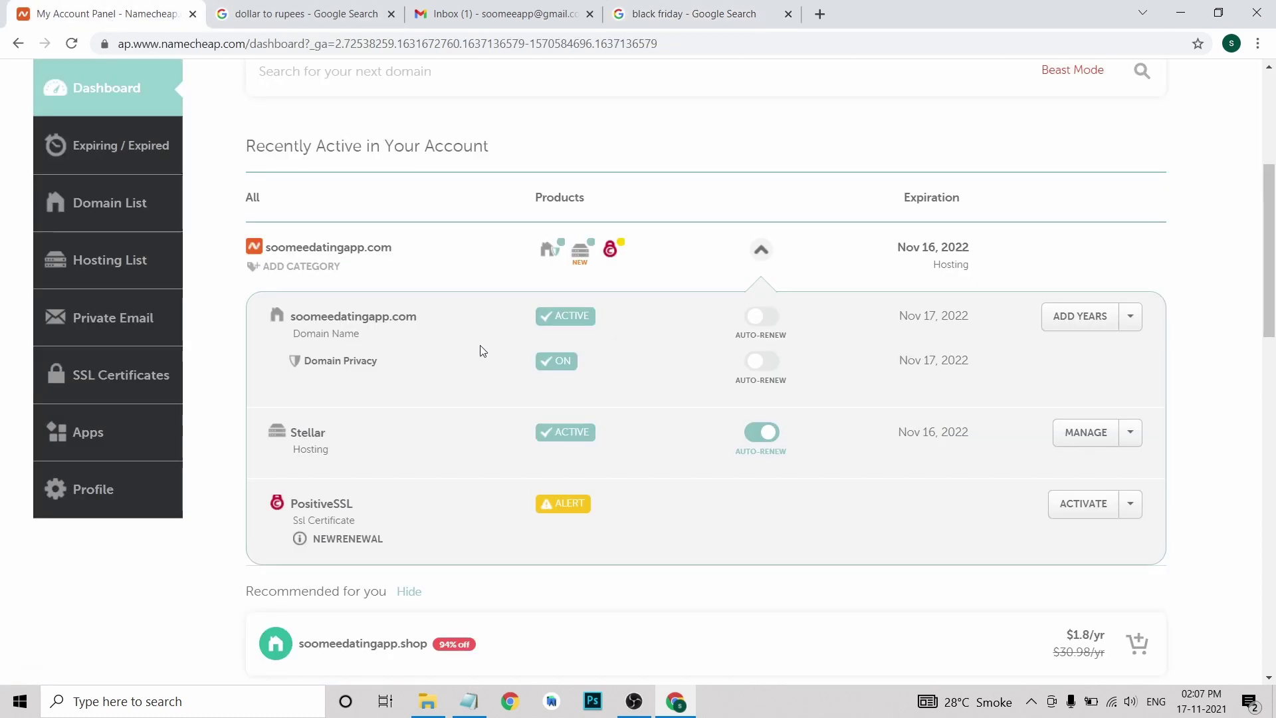
{"action": "scroll", "coordinate": [455, 389], "scroll_direction": "up", "scroll_amount": 3}
{"action": "scroll", "coordinate": [463, 403], "scroll_direction": "up", "scroll_amount": 3}
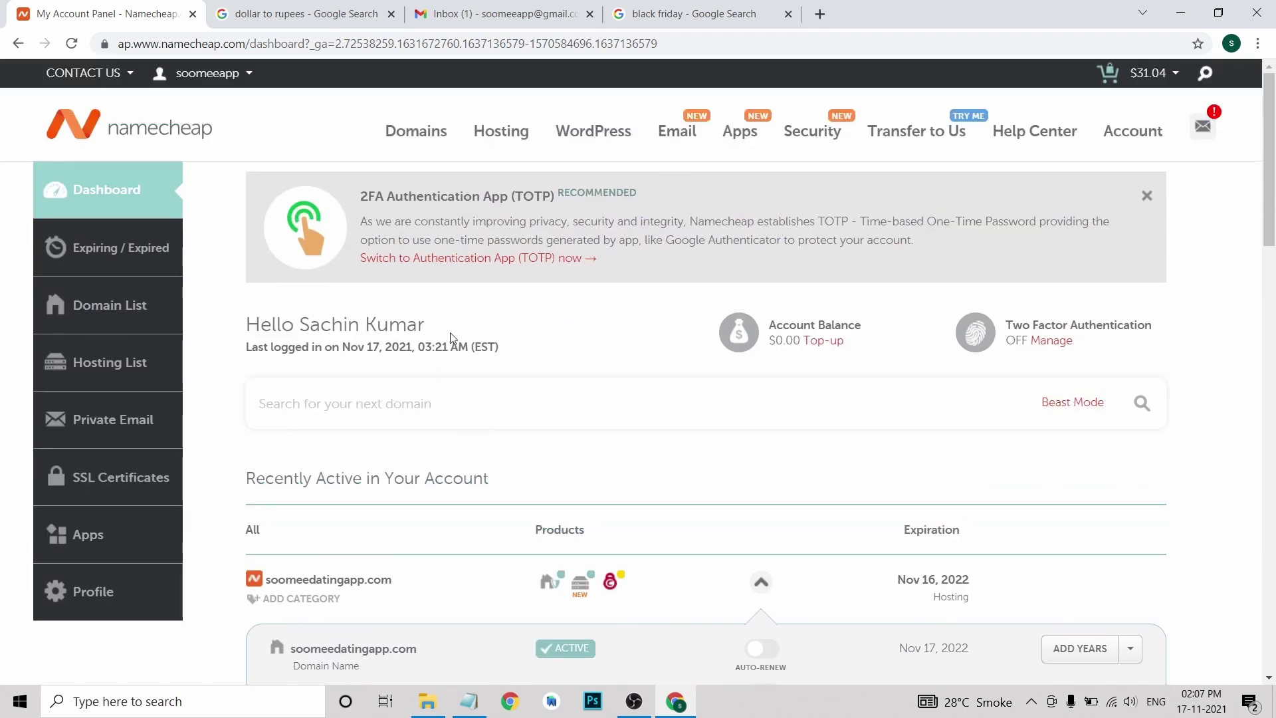
Check the order total's Indian rupee equivalent in the Google currency converter by highlighting it, and return to the Namecheap dashboard
{"action": "left_click", "coordinate": [317, 15]}
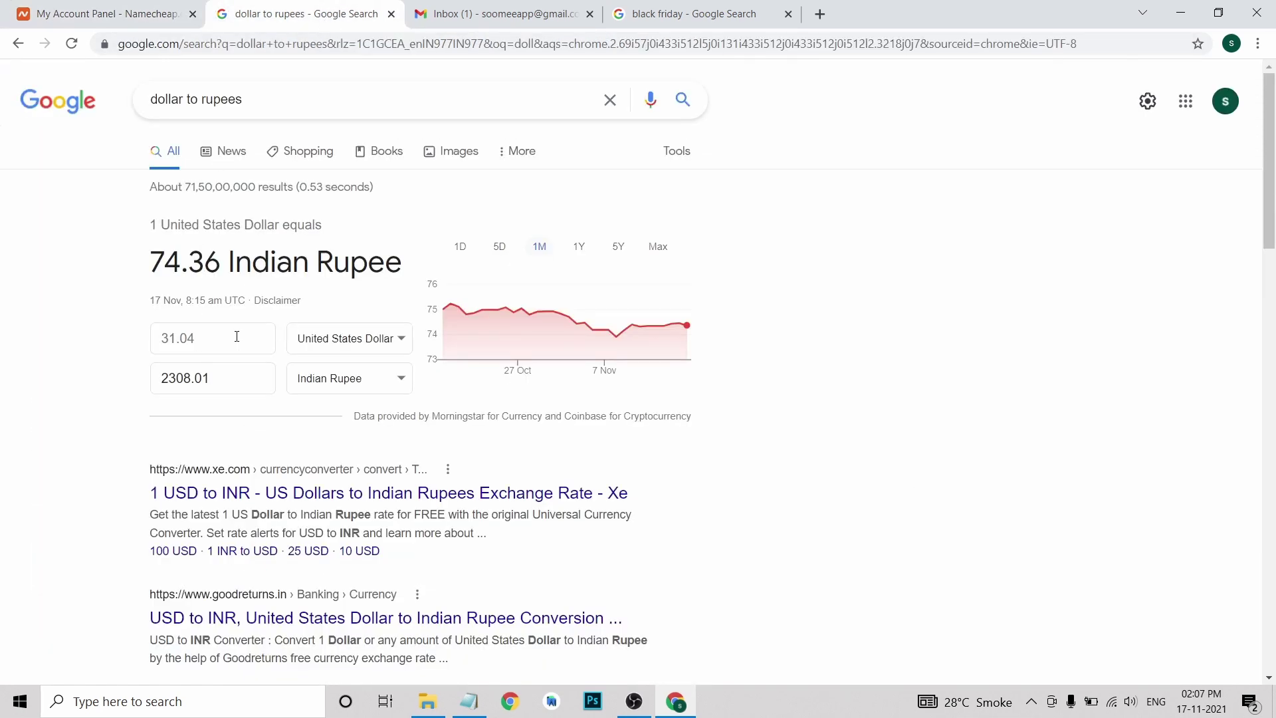
{"action": "left_click_drag", "start_coordinate": [225, 378], "coordinate": [52, 390]}
{"action": "left_click", "coordinate": [110, 385]}
{"action": "left_click_drag", "start_coordinate": [232, 379], "coordinate": [4, 384]}
{"action": "left_click_drag", "start_coordinate": [251, 372], "coordinate": [60, 392]}
{"action": "left_click", "coordinate": [117, 403]}
{"action": "left_click_drag", "start_coordinate": [207, 378], "coordinate": [48, 385]}
{"action": "left_click", "coordinate": [66, 407]}
{"action": "left_click", "coordinate": [224, 371]}
{"action": "left_click_drag", "start_coordinate": [235, 375], "coordinate": [3, 357]}
{"action": "left_click", "coordinate": [143, 12]}
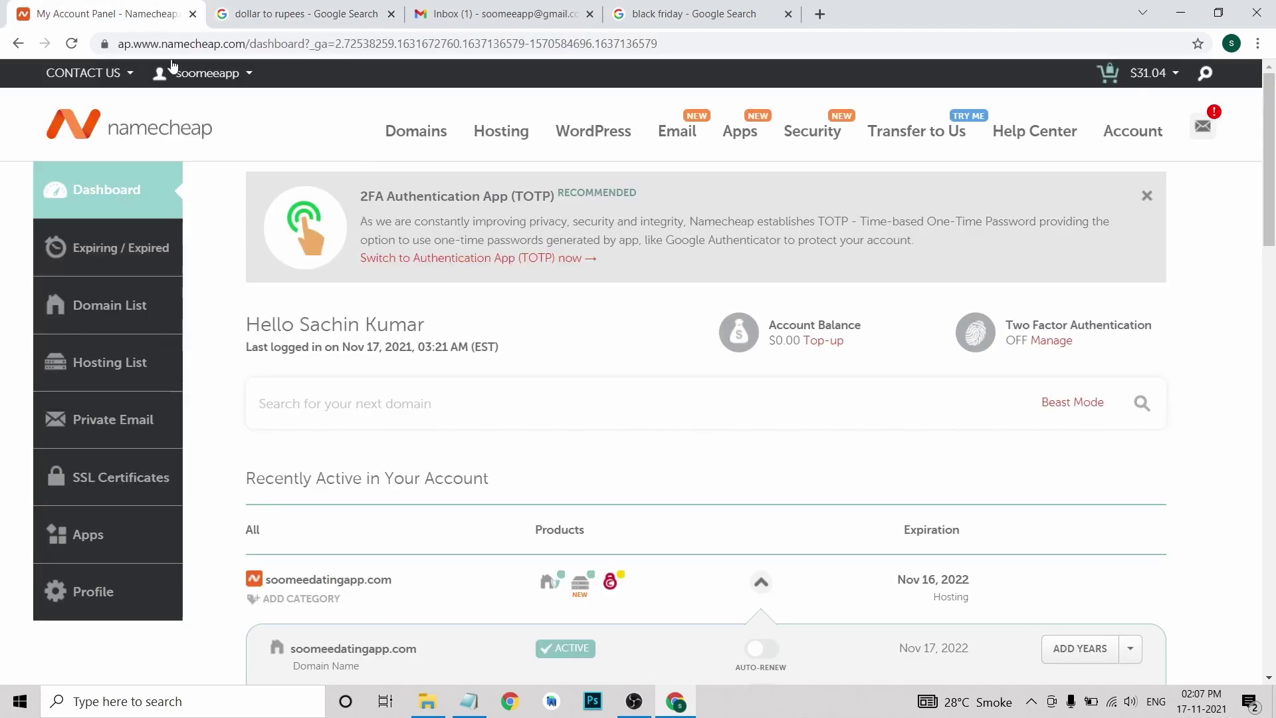